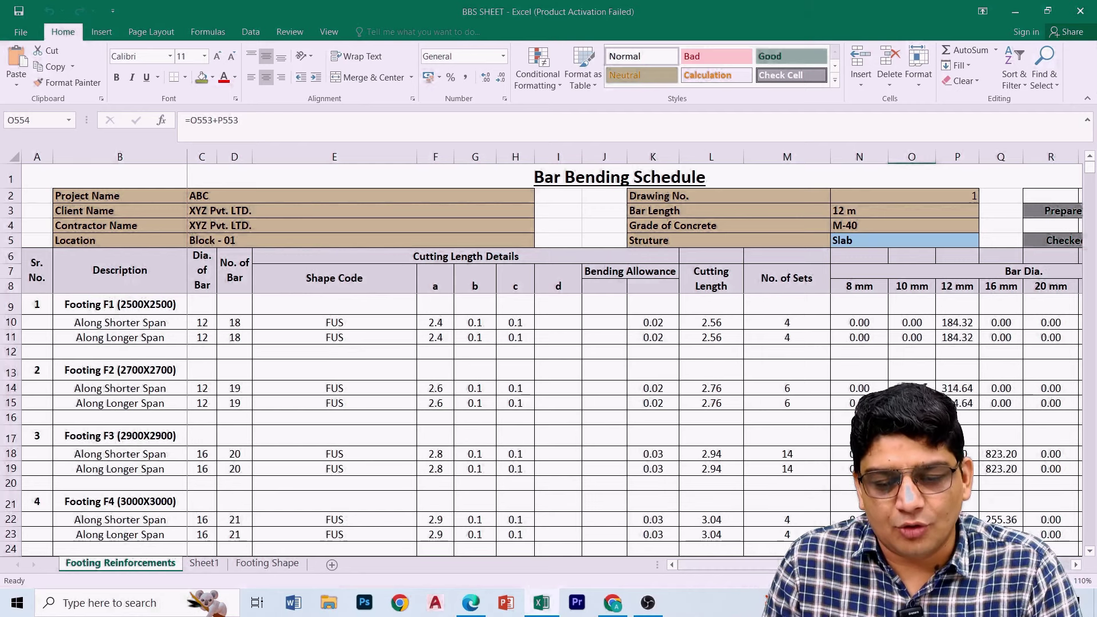
Review row 10's 8 mm and 10 mm weight formulas and footing F1's 12 mm span rows
left_click_drag(770, 571, 749, 566)
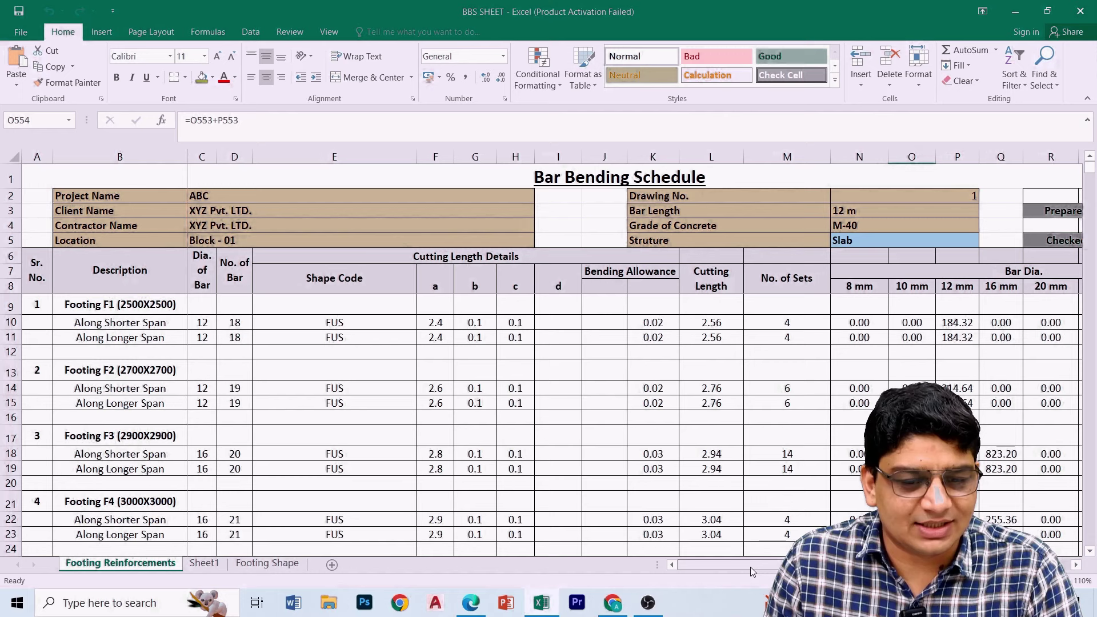
left_click(854, 324)
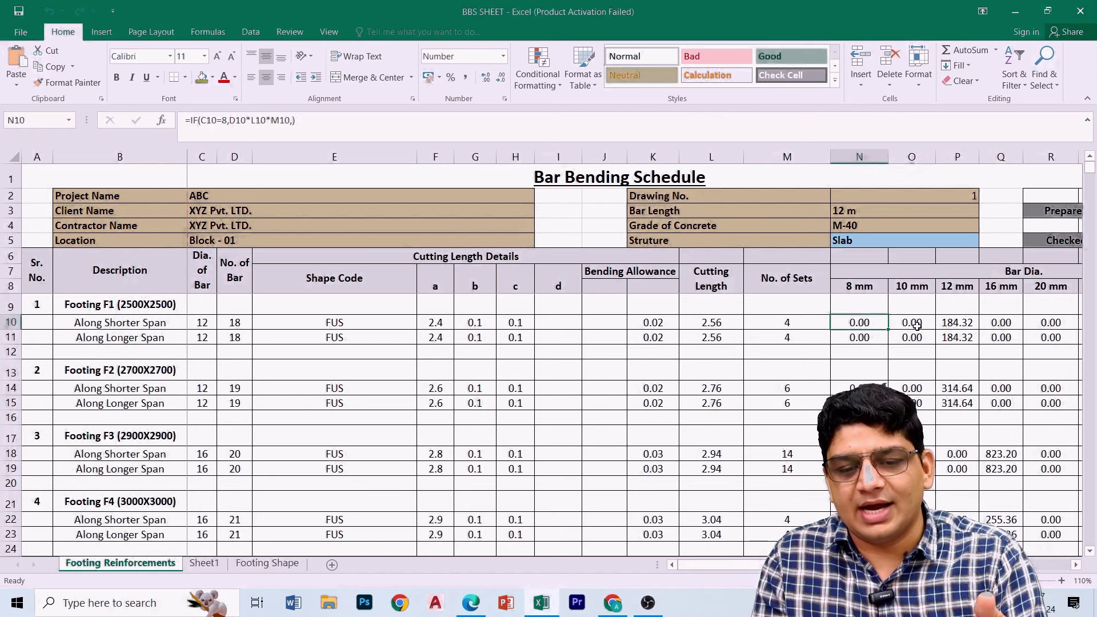
left_click(911, 324)
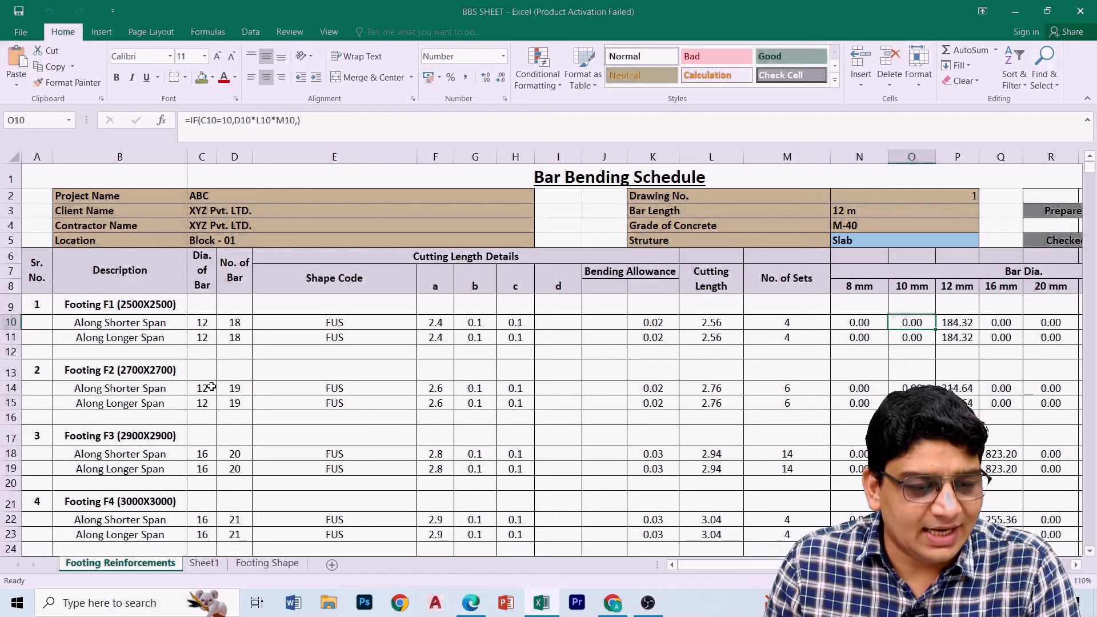
left_click(112, 304)
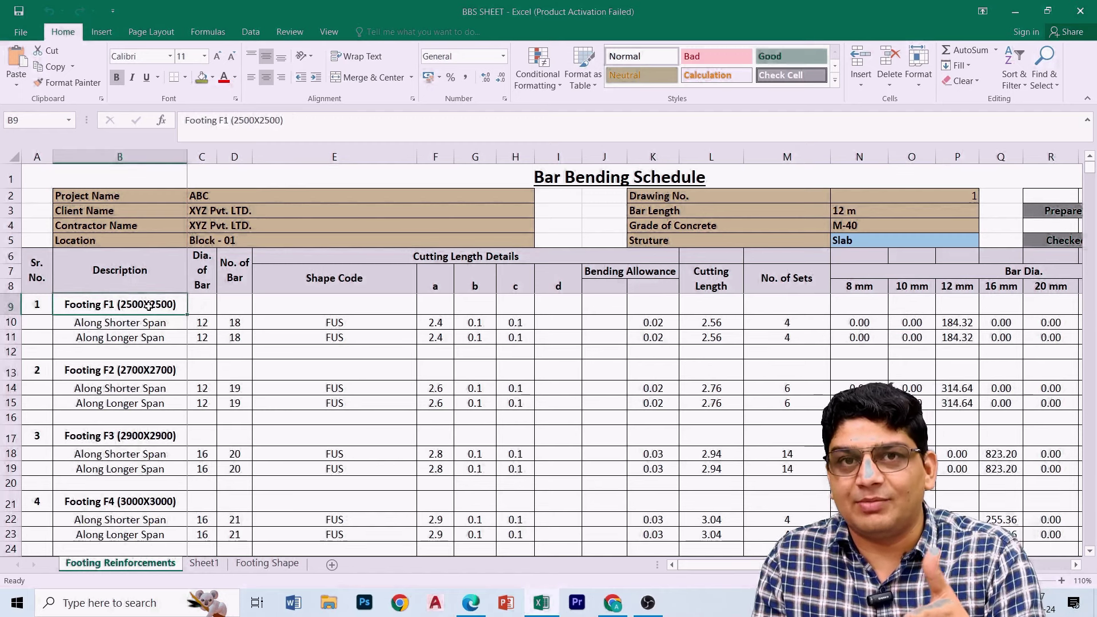
left_click(123, 323)
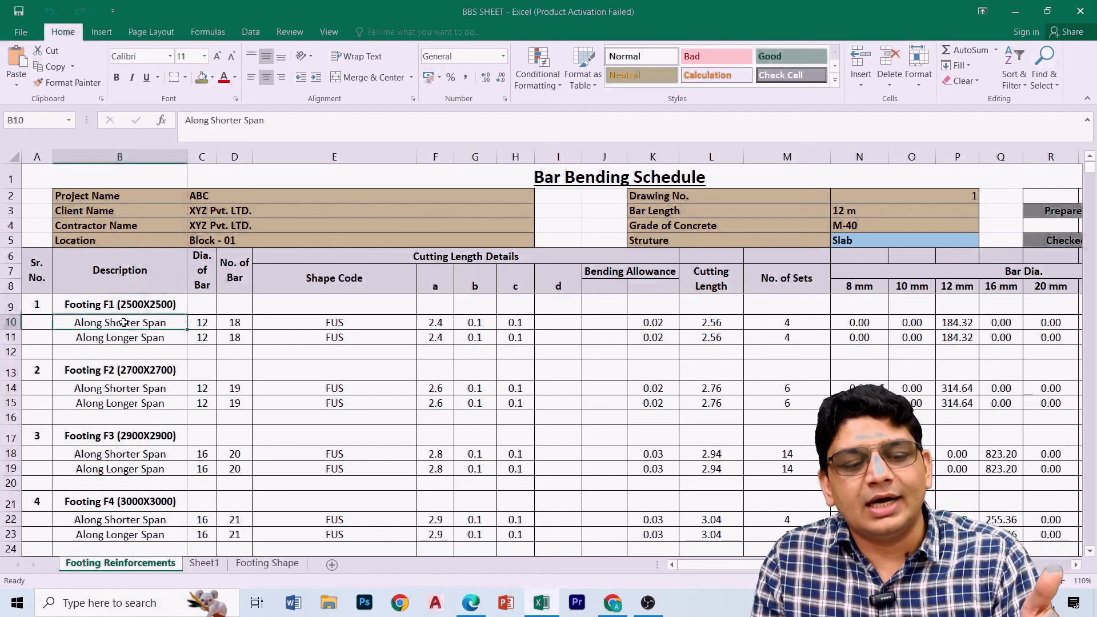
left_click(123, 338)
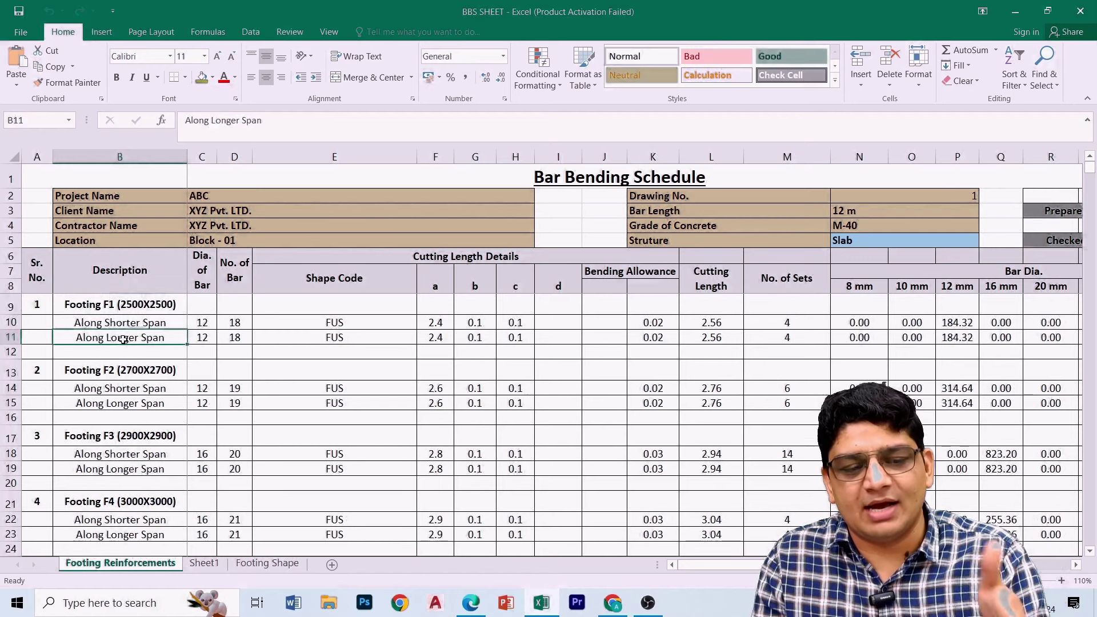
left_click(195, 321)
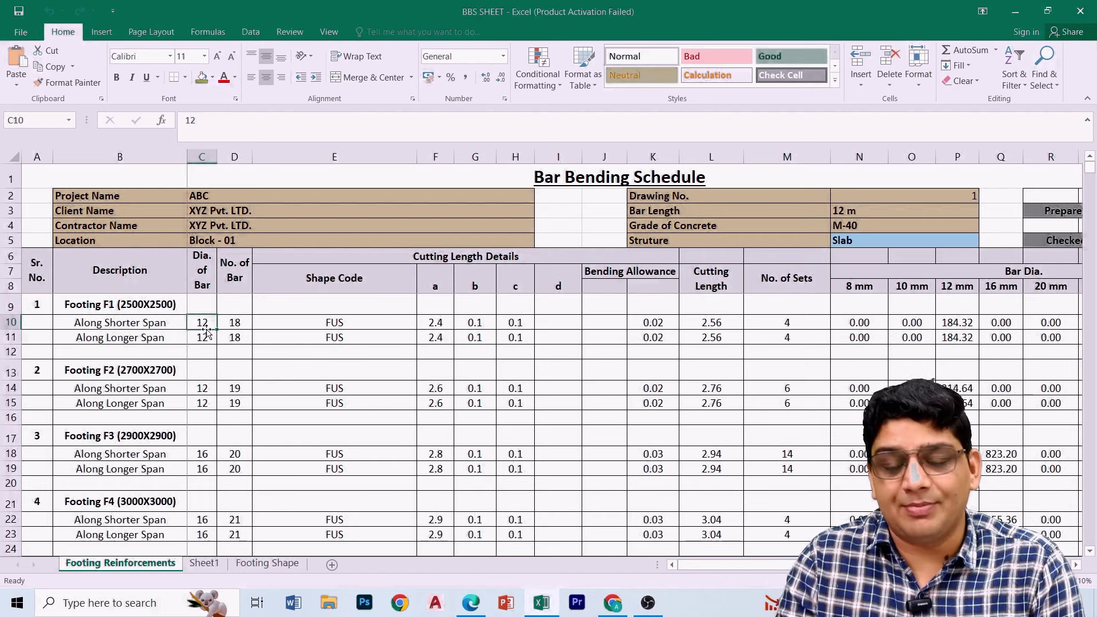
scroll(626, 331, "right", 3)
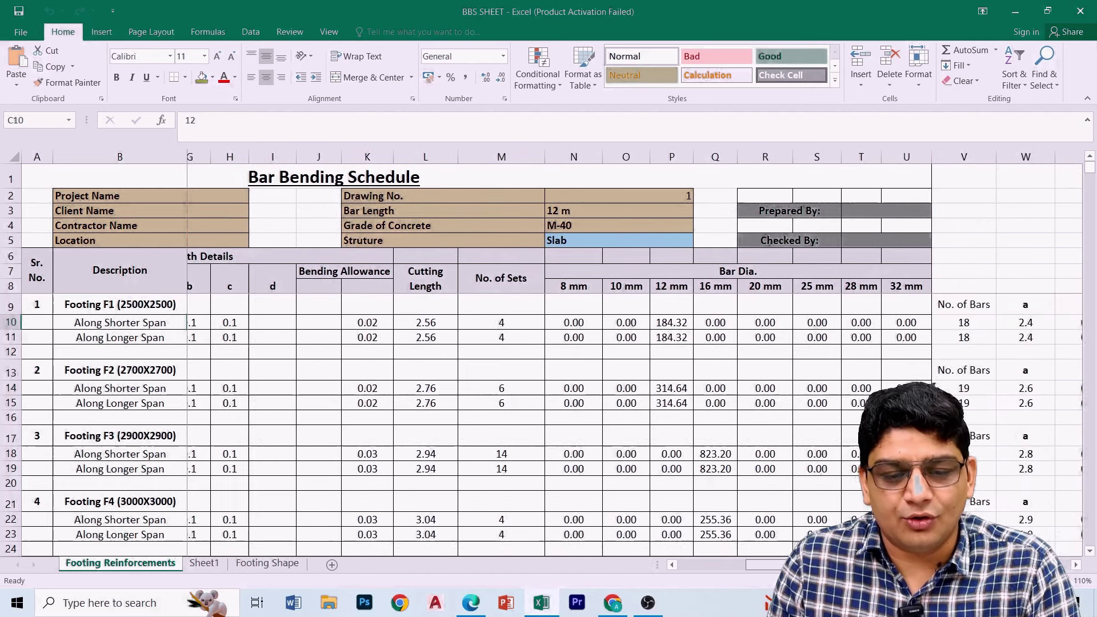
scroll(626, 330, "right", 2)
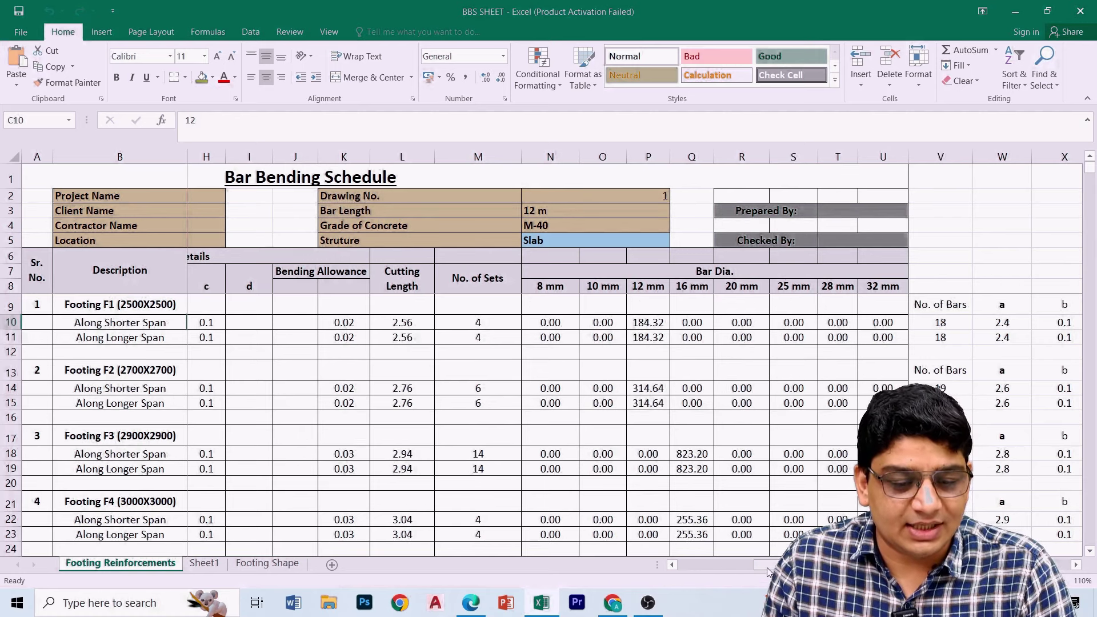
left_click_drag(768, 569, 659, 558)
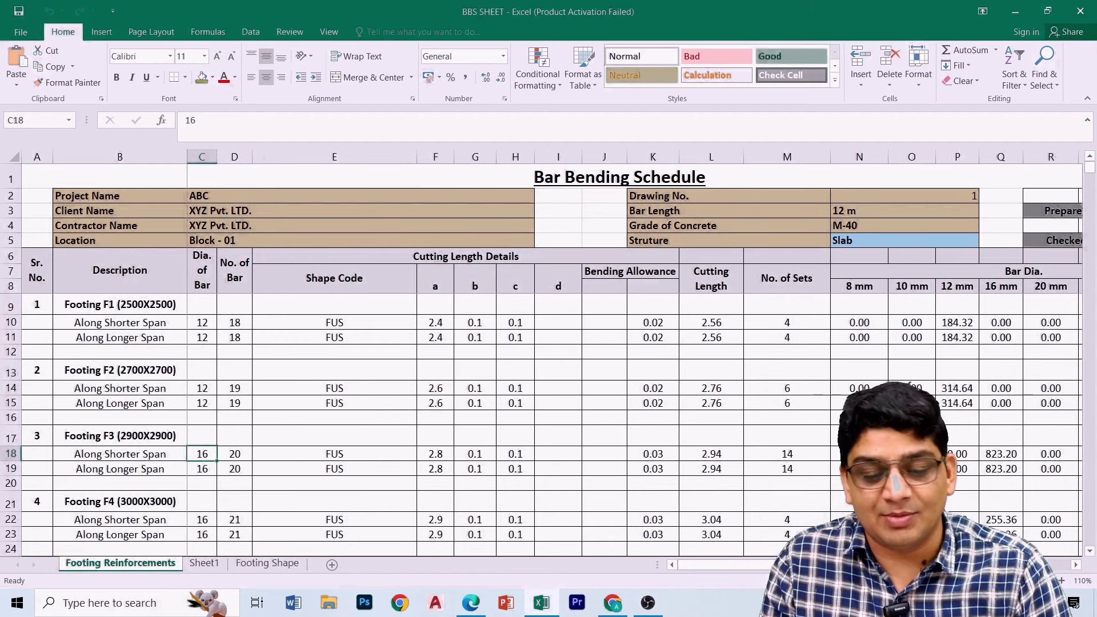
scroll(686, 440, "right", 2)
scroll(686, 440, "right", 2)
scroll(686, 440, "right", 2)
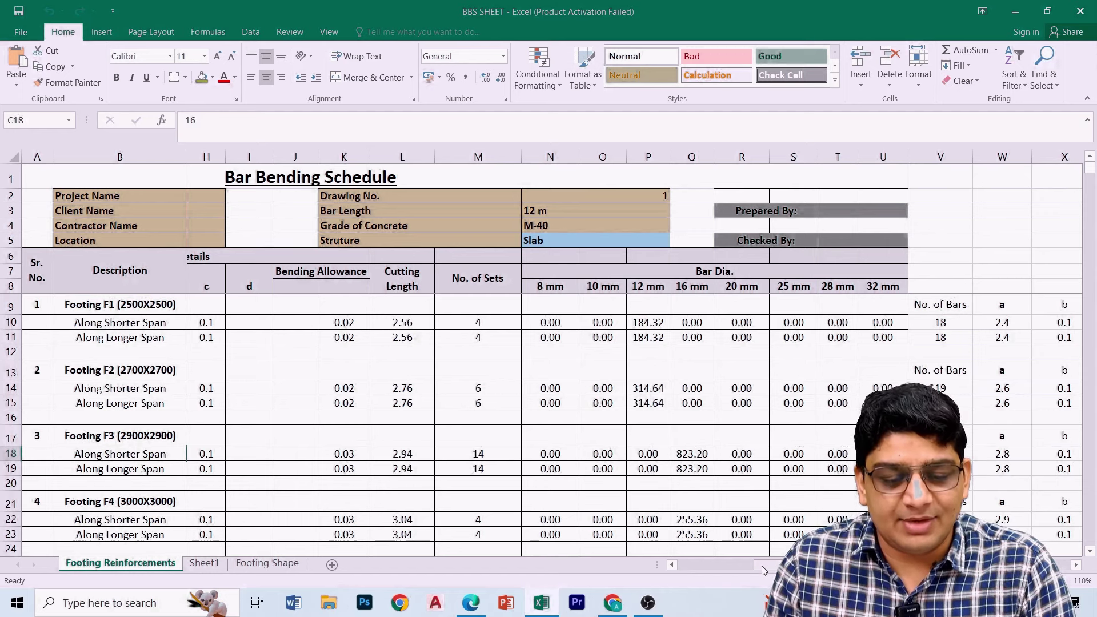
left_click_drag(765, 564, 654, 564)
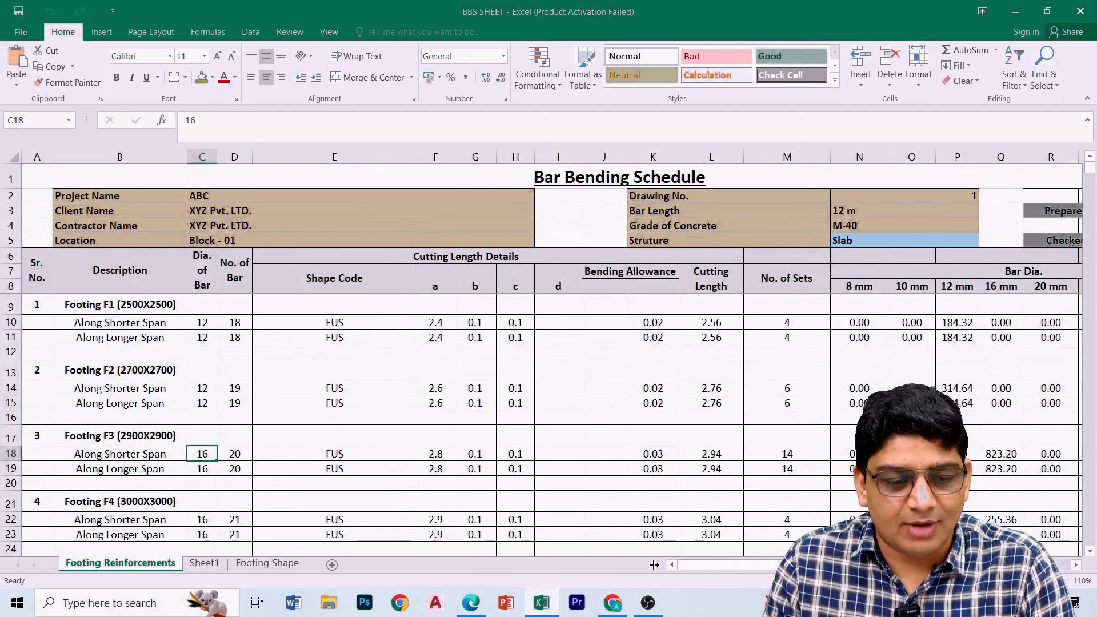
Set C10 to 20 and make C11 reference it with =C10
left_click(201, 322)
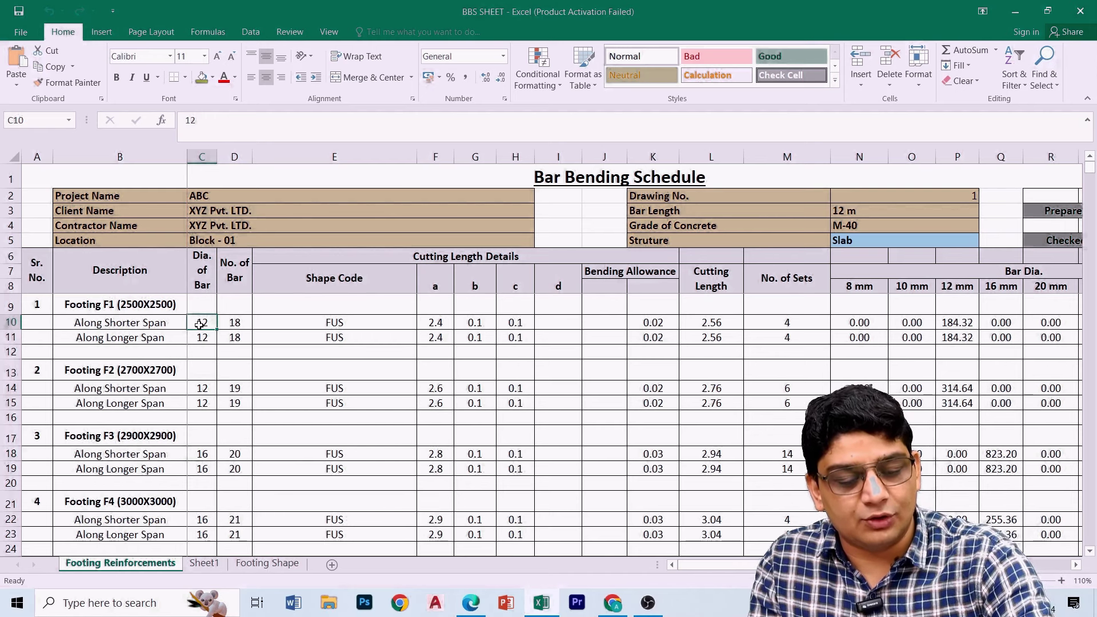
type("20")
left_click(198, 346)
left_click(201, 334)
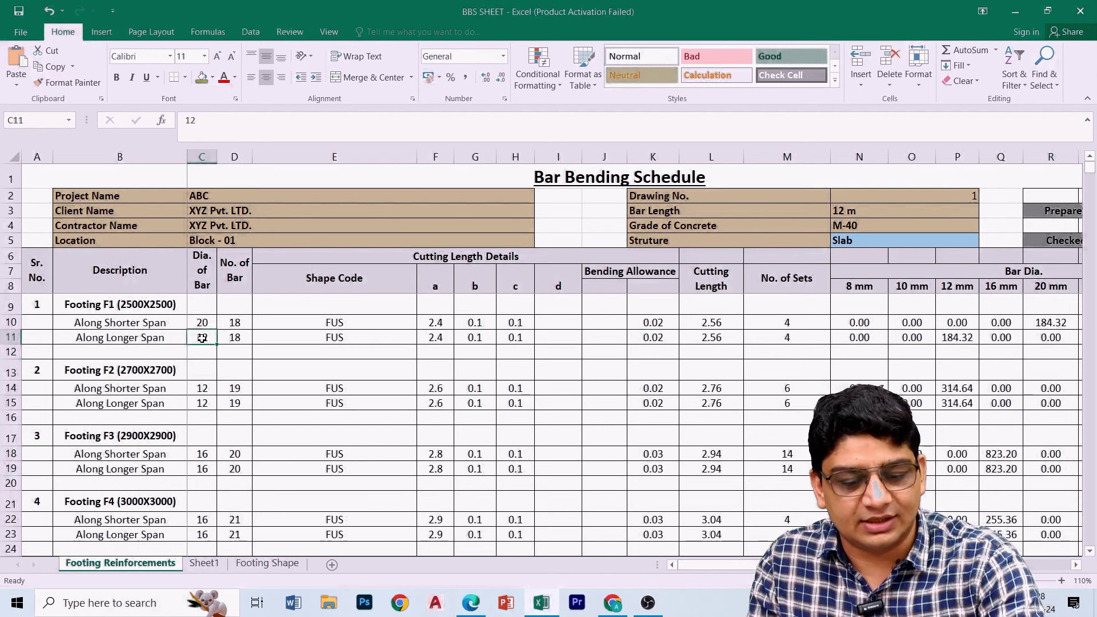
type("=")
key("Return")
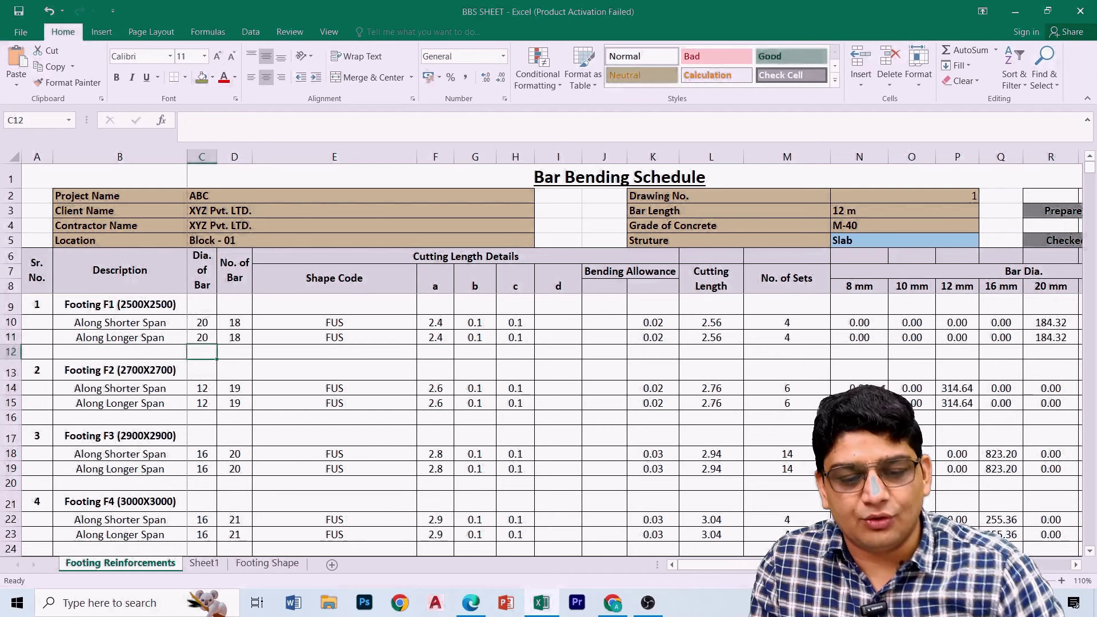
scroll(198, 324, "right", 1)
scroll(629, 343, "right", 5)
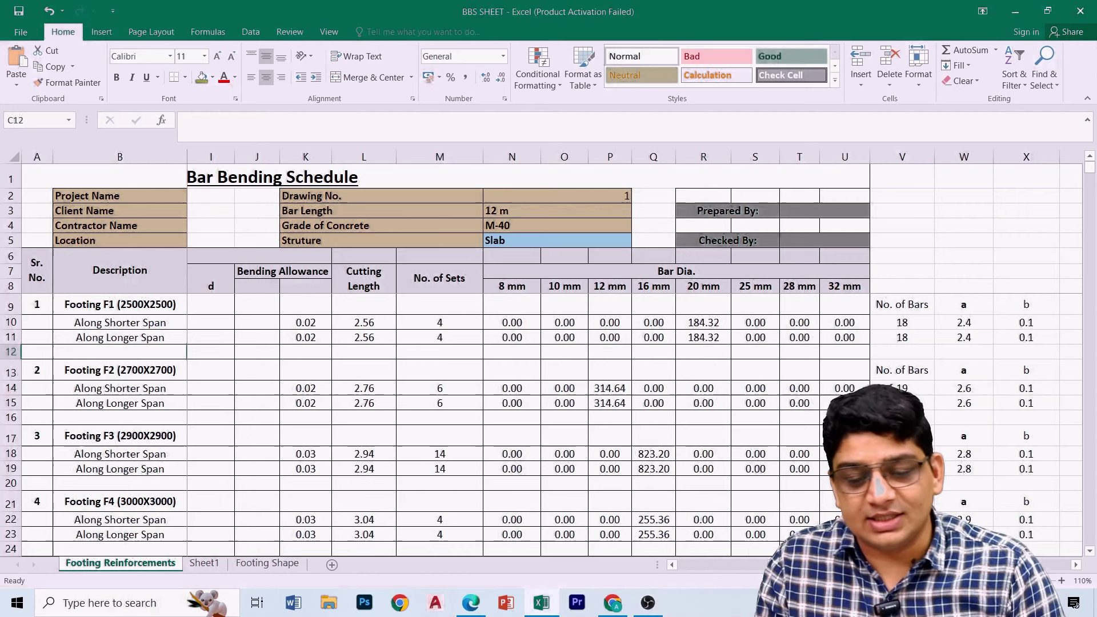
scroll(196, 319, "left", 5)
Test the link by changing C10 to 32 and checking the weight columns
left_click(197, 318)
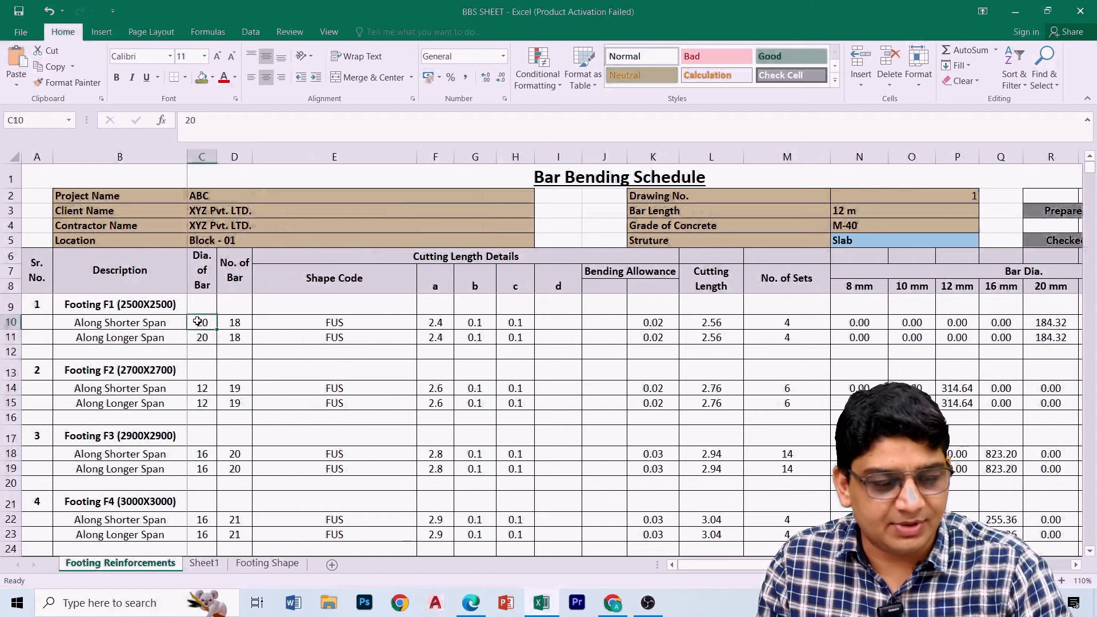
type("32")
left_click(203, 338)
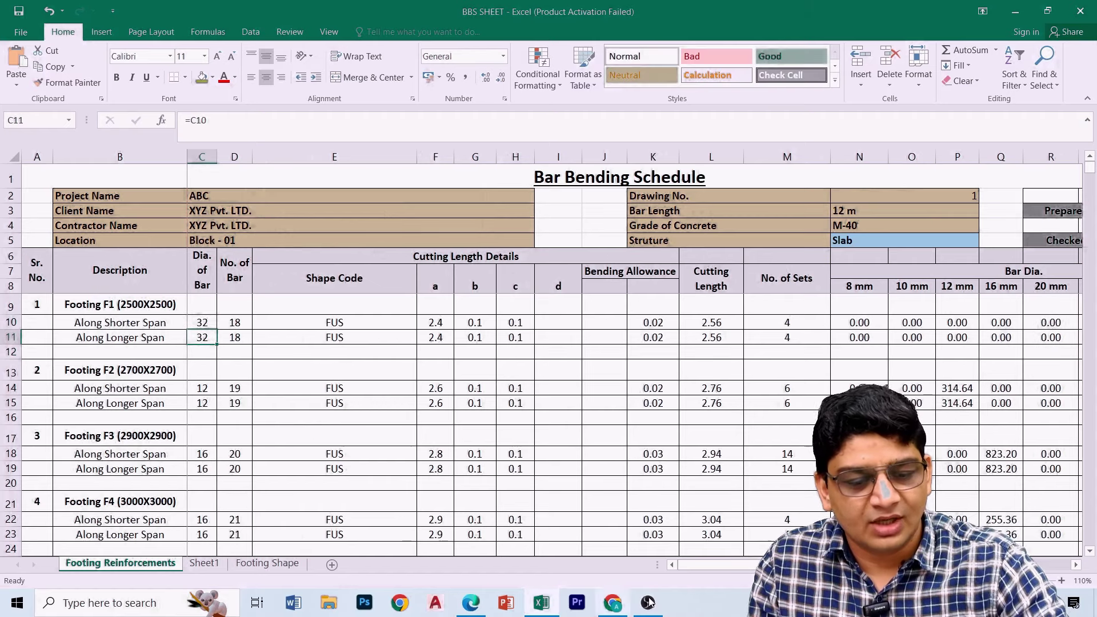
scroll(203, 338, "right", 5)
scroll(202, 338, "right", 4)
scroll(639, 319, "right", 1)
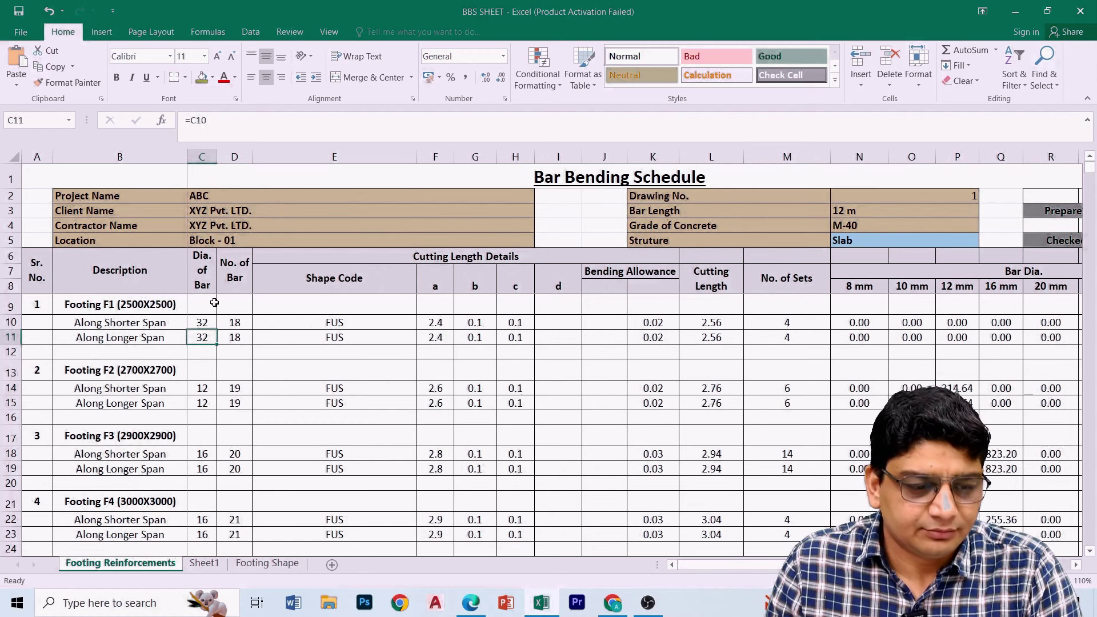
Restore C10's bar diameter to 12 mm
left_click(201, 322)
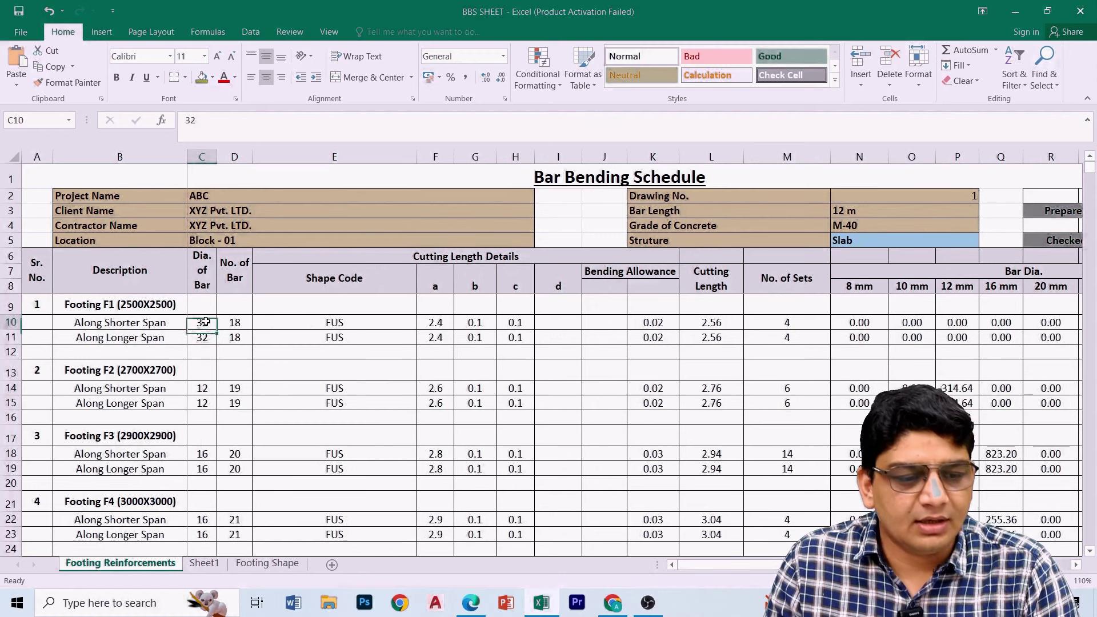
type("12")
key("Return")
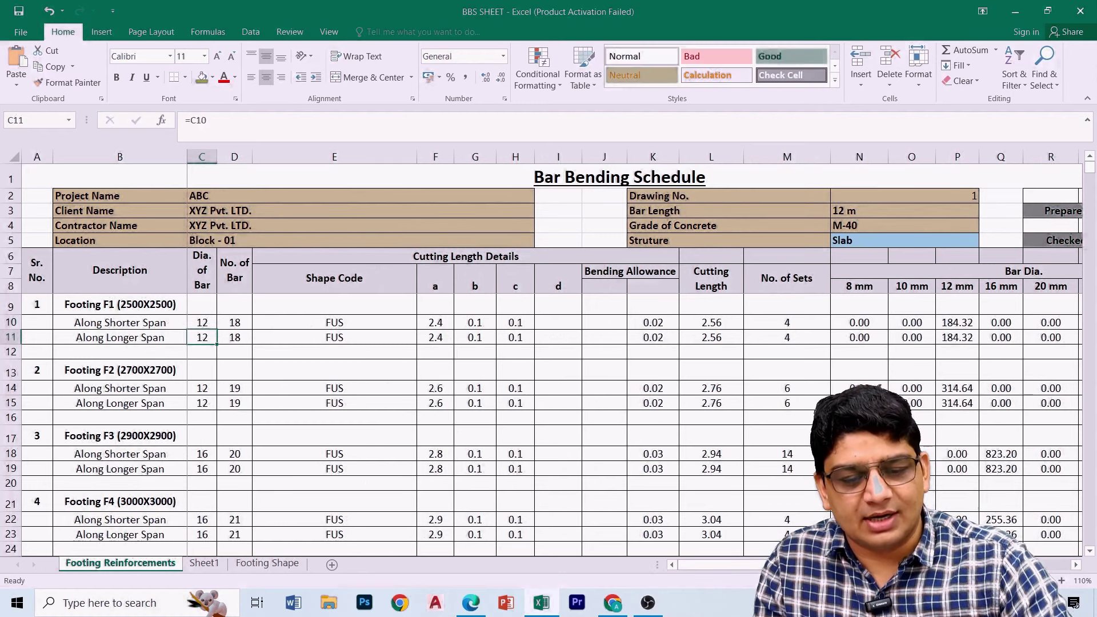
left_click_drag(760, 564, 777, 565)
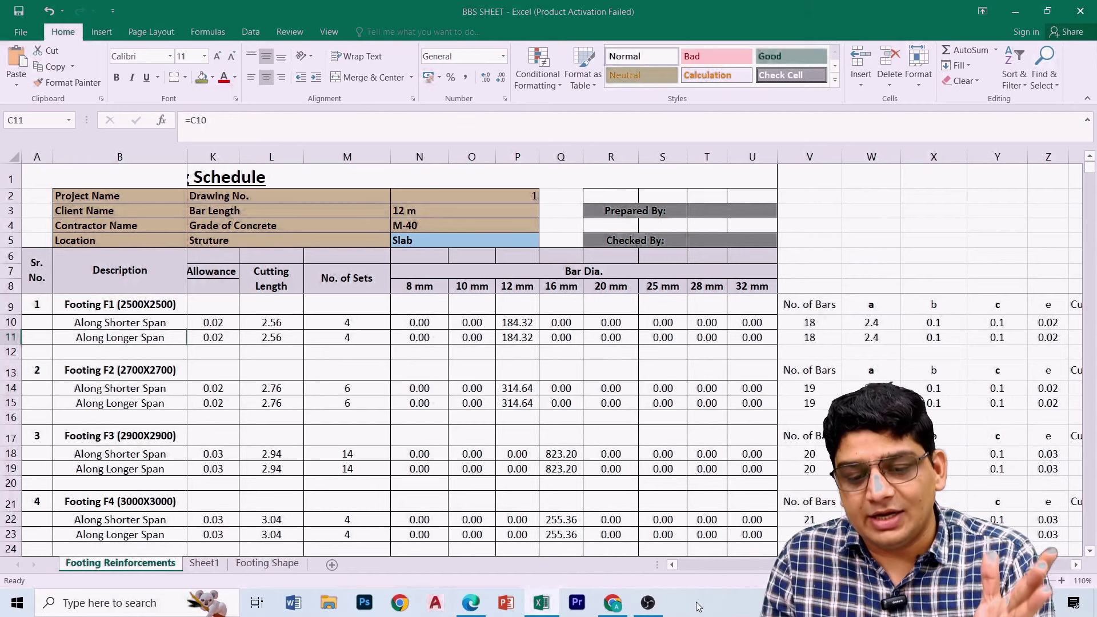
scroll(502, 567, "left", 5)
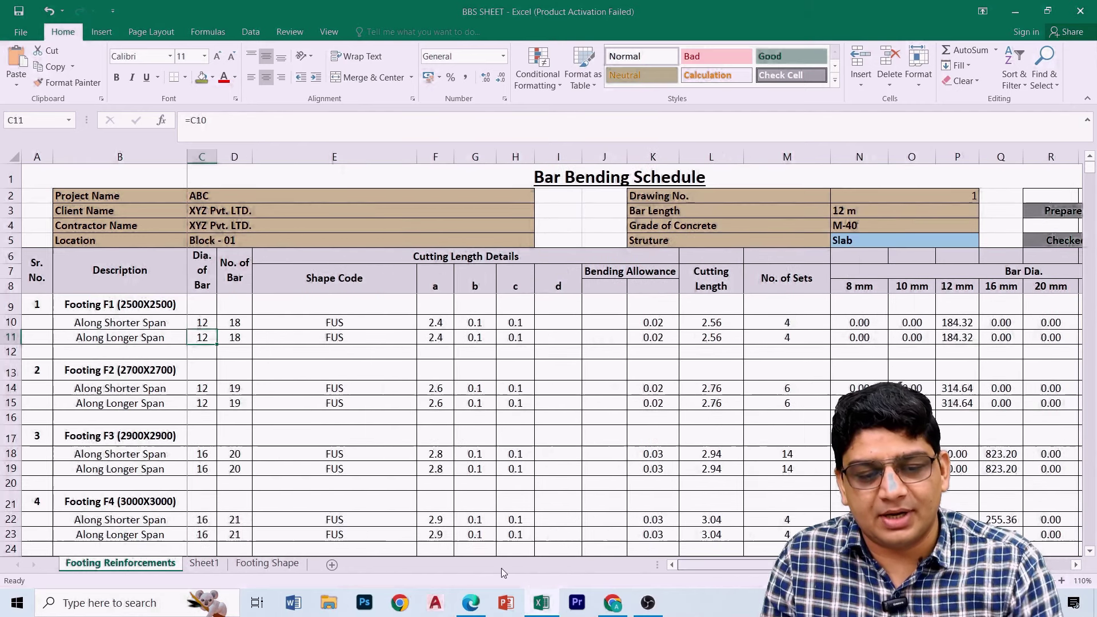
scroll(539, 328, "right", 3)
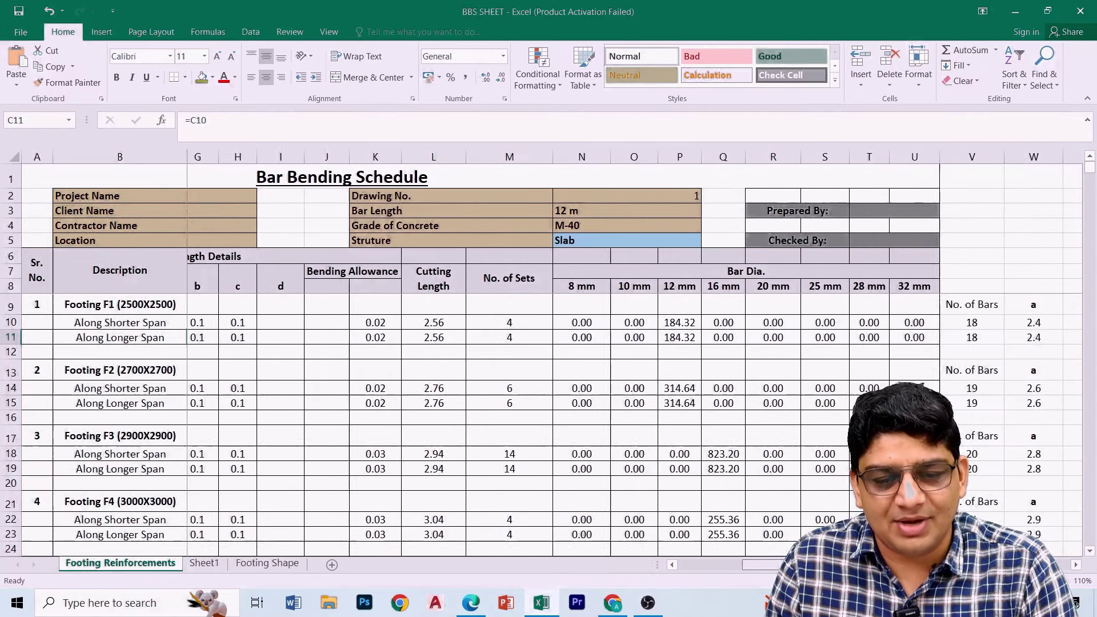
scroll(539, 328, "right", 2)
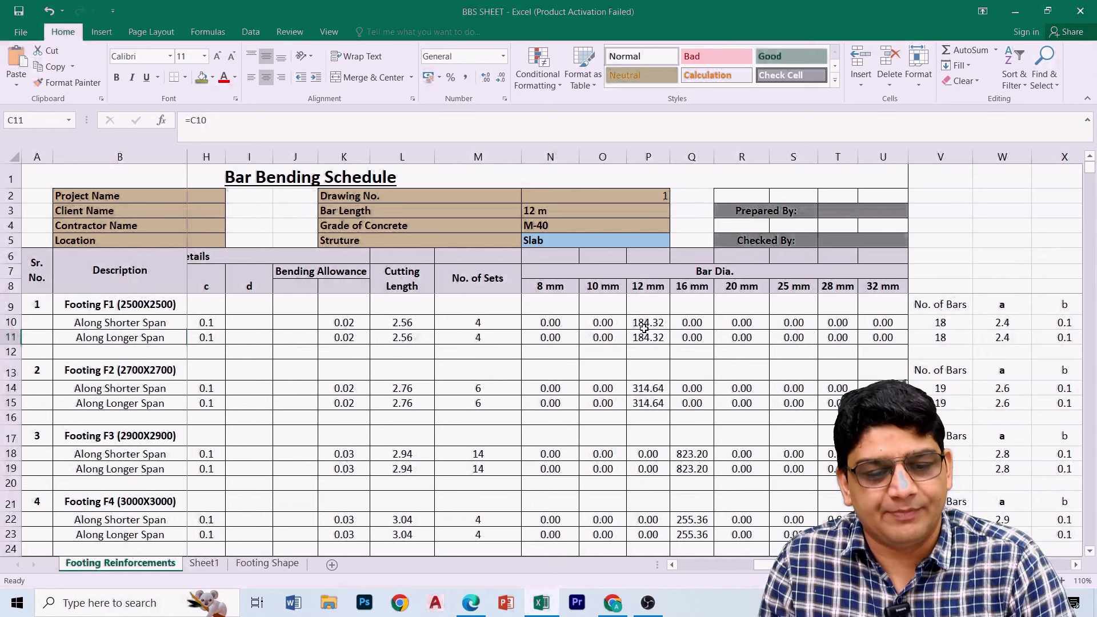
left_click(650, 324)
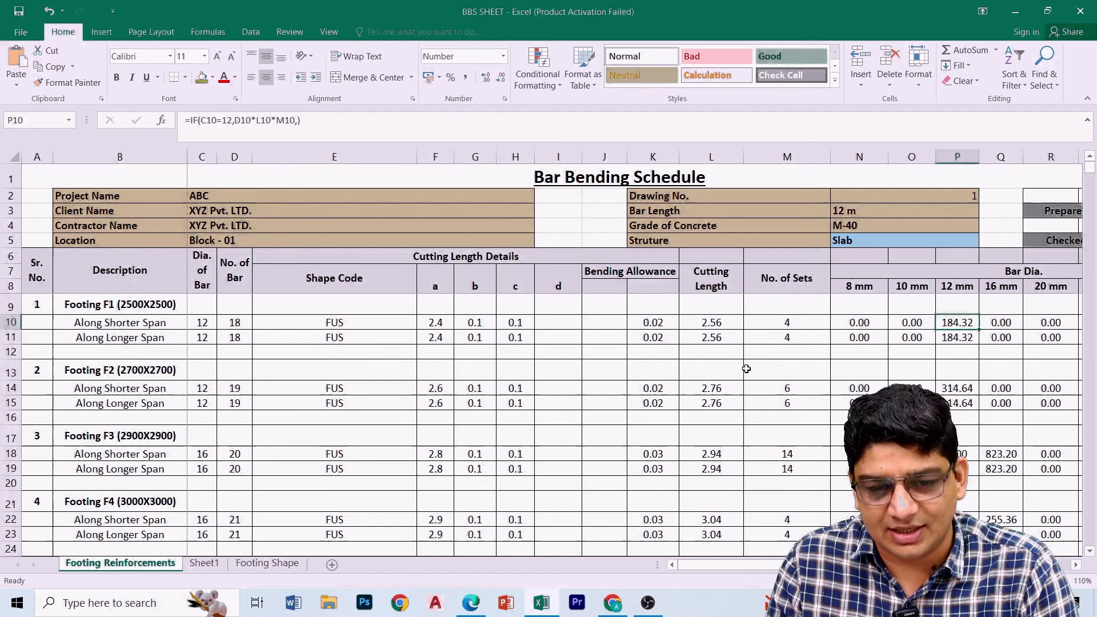
mouse_move(723, 564)
left_mouse_down()
mouse_move(807, 565)
mouse_move(336, 368)
left_mouse_up()
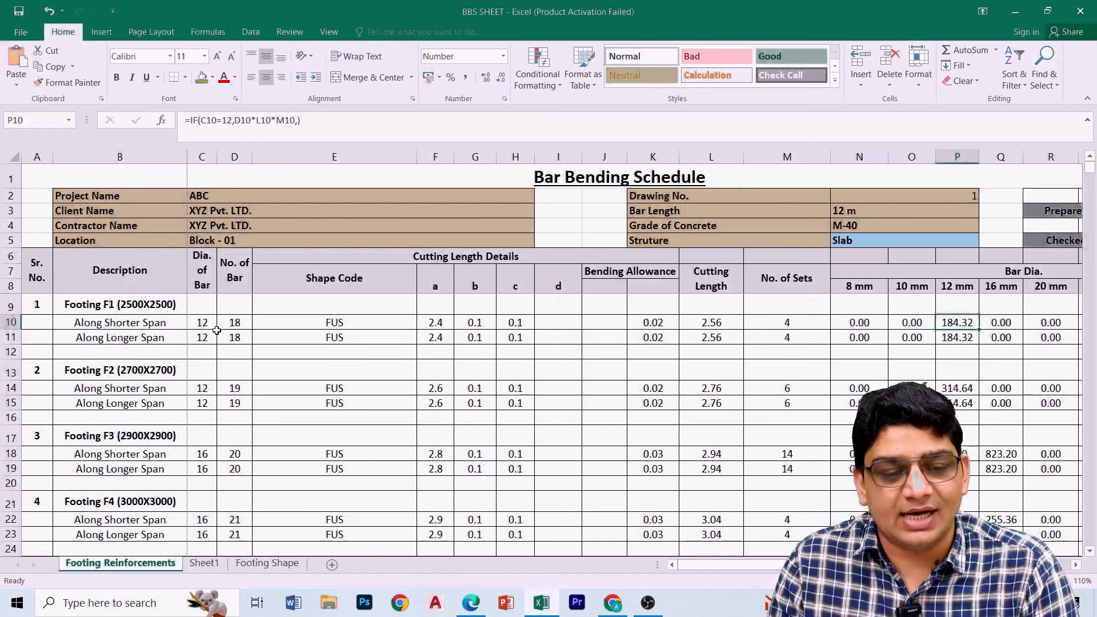
scroll(794, 547, "right", 2)
scroll(794, 547, "right", 3)
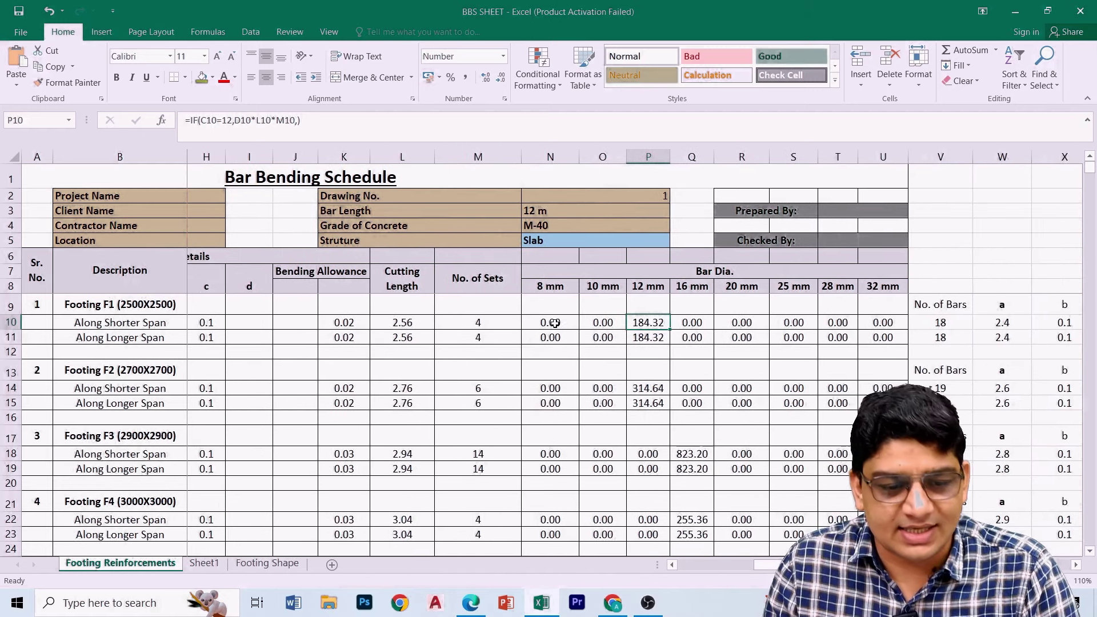
left_click_drag(554, 322, 878, 323)
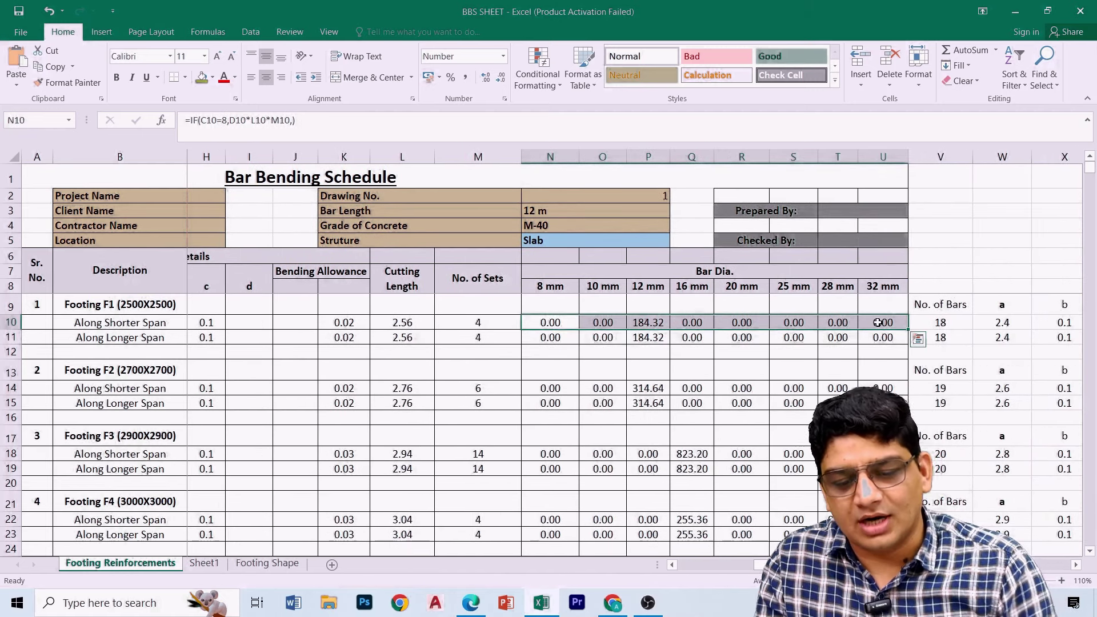
Clear row 10's weight formulas and start N10's IF with the condition C10=8
key("Delete")
scroll(794, 340, "left", 5)
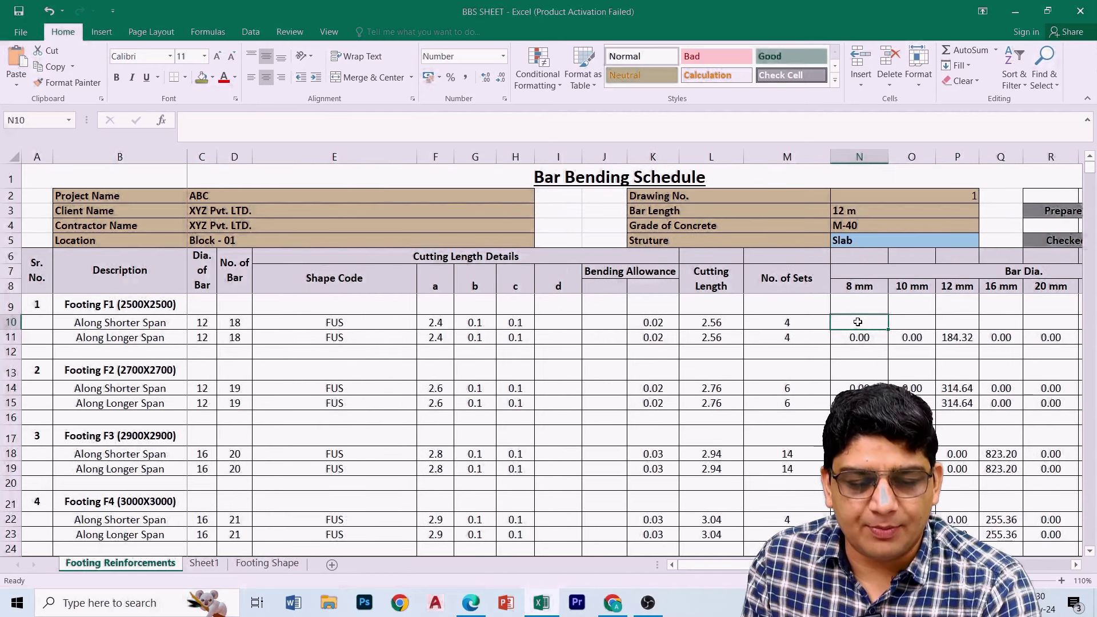
type("=if")
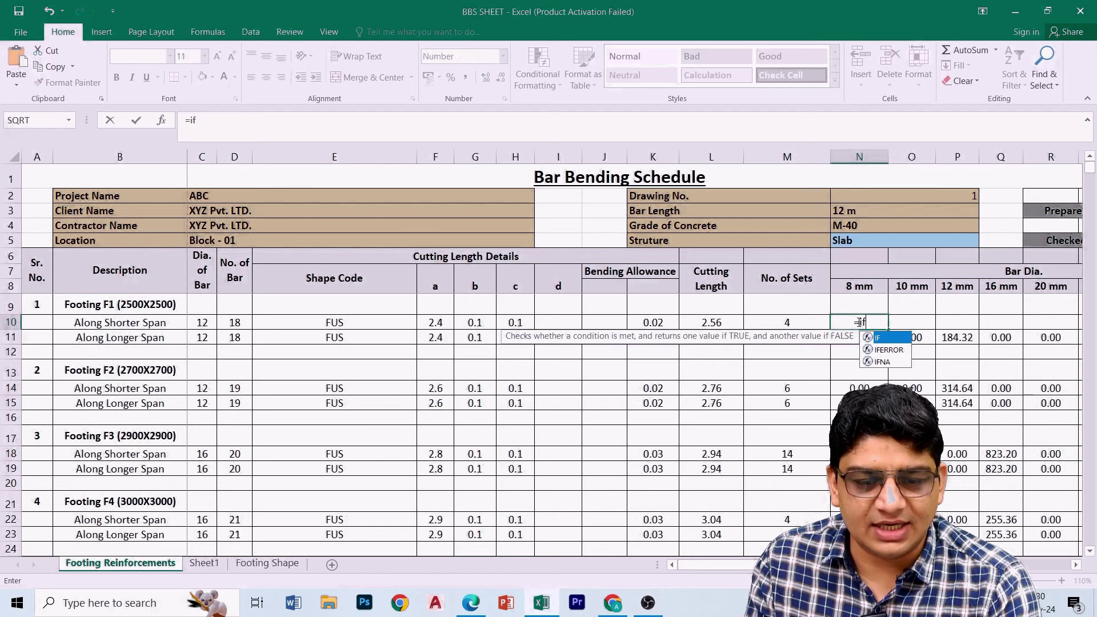
double_click(880, 341)
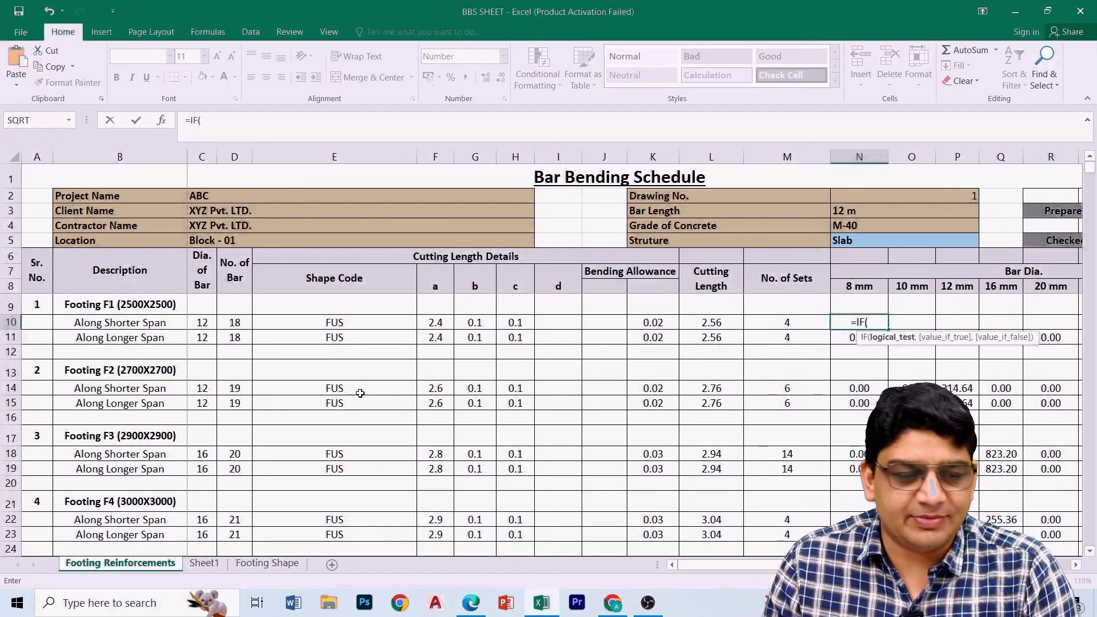
left_click(201, 324)
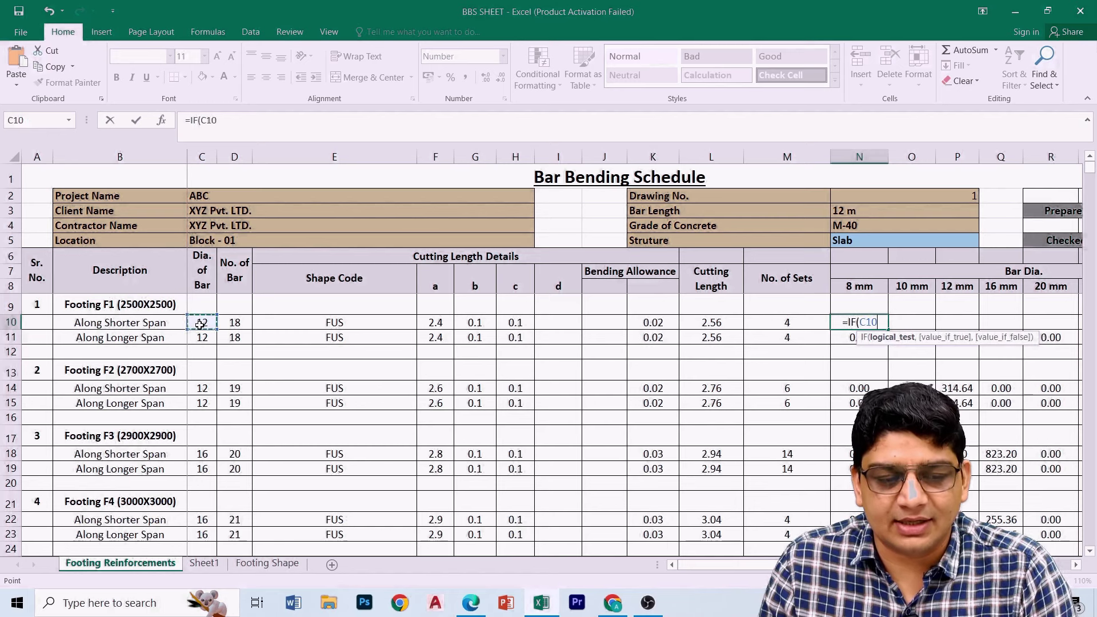
type("=")
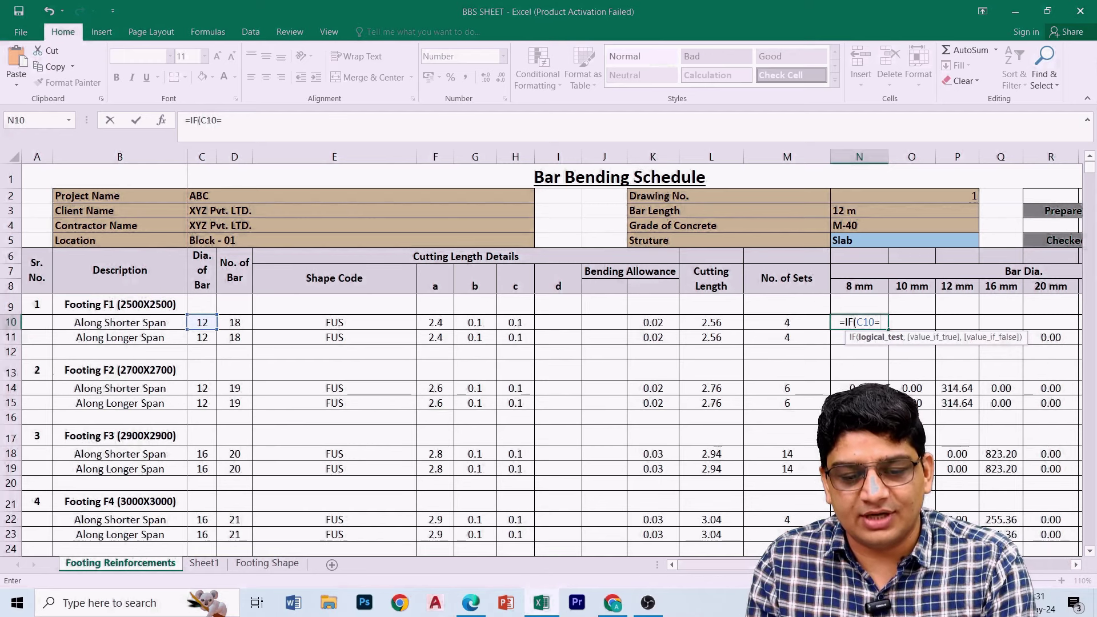
scroll(722, 497, "right", 3)
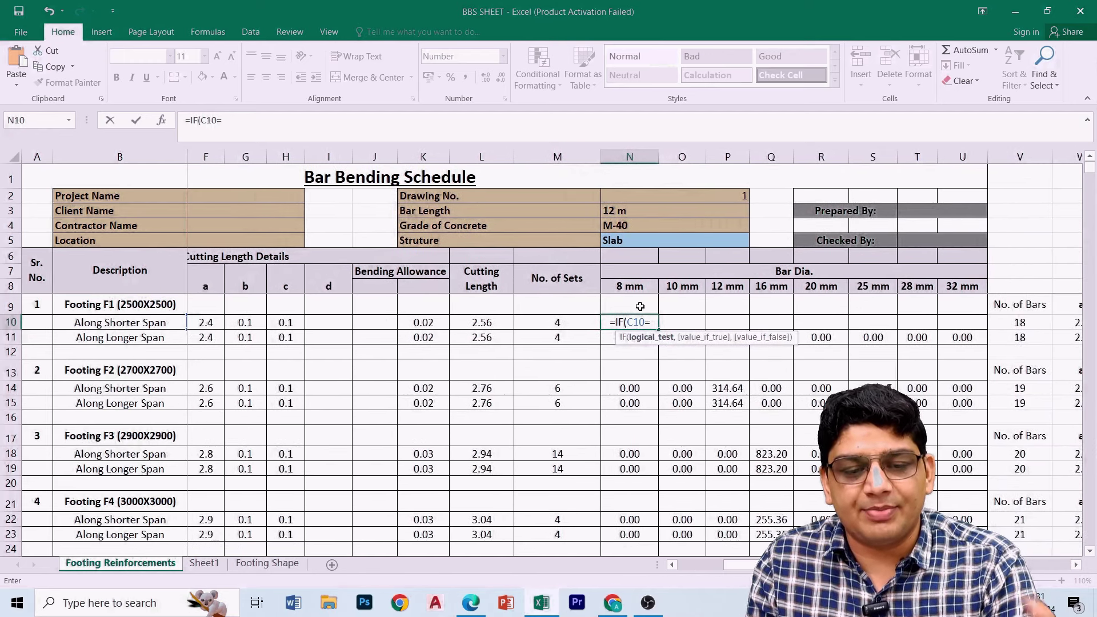
type("8")
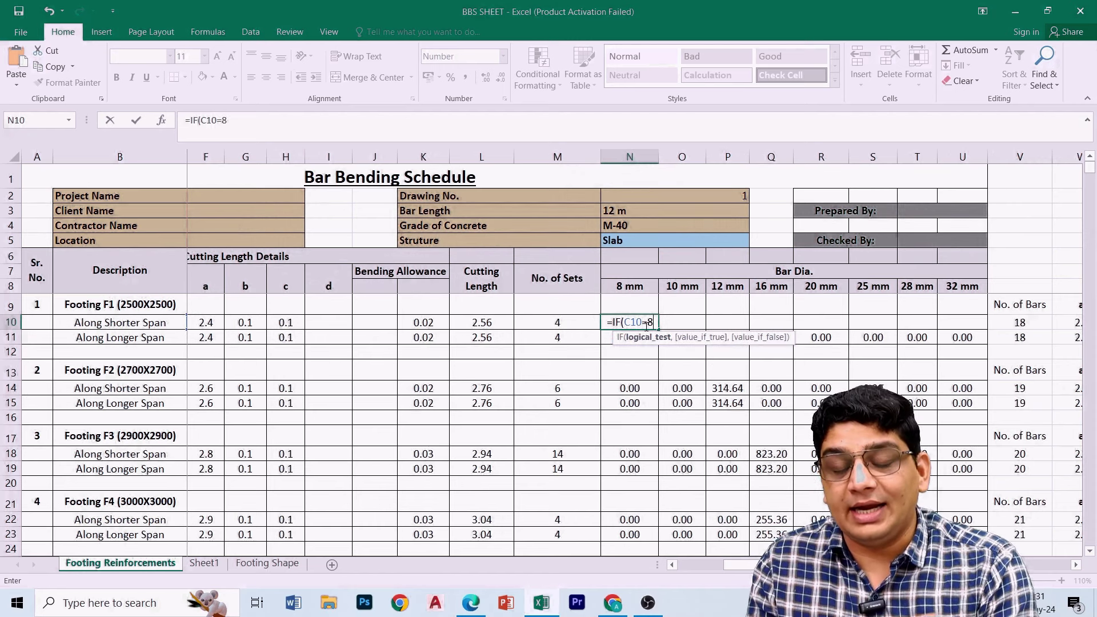
type(",")
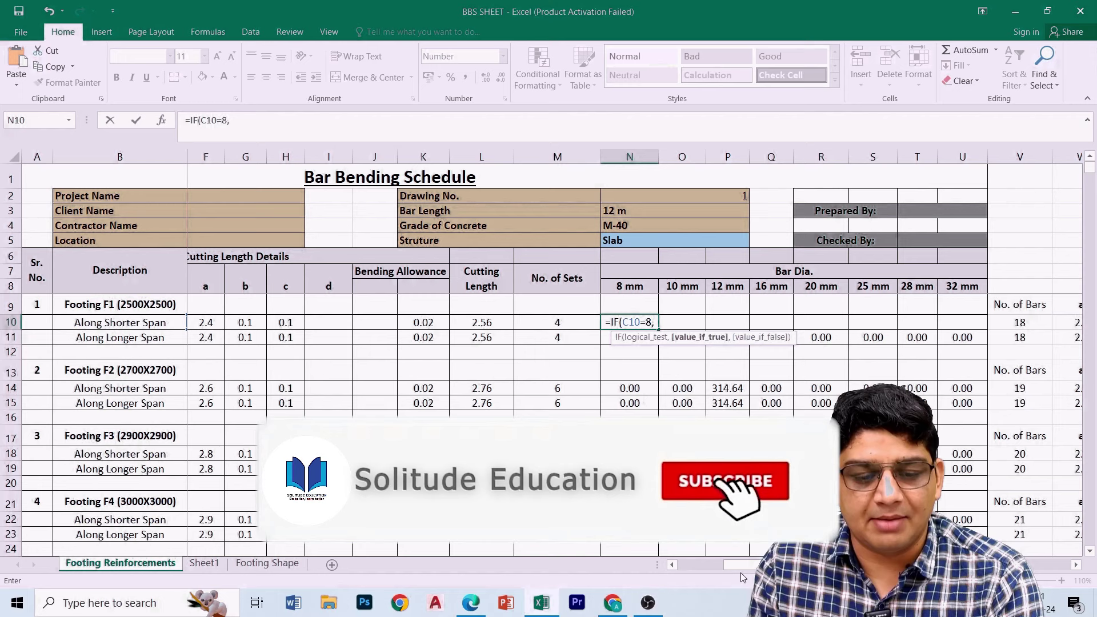
scroll(845, 387, "left", 5)
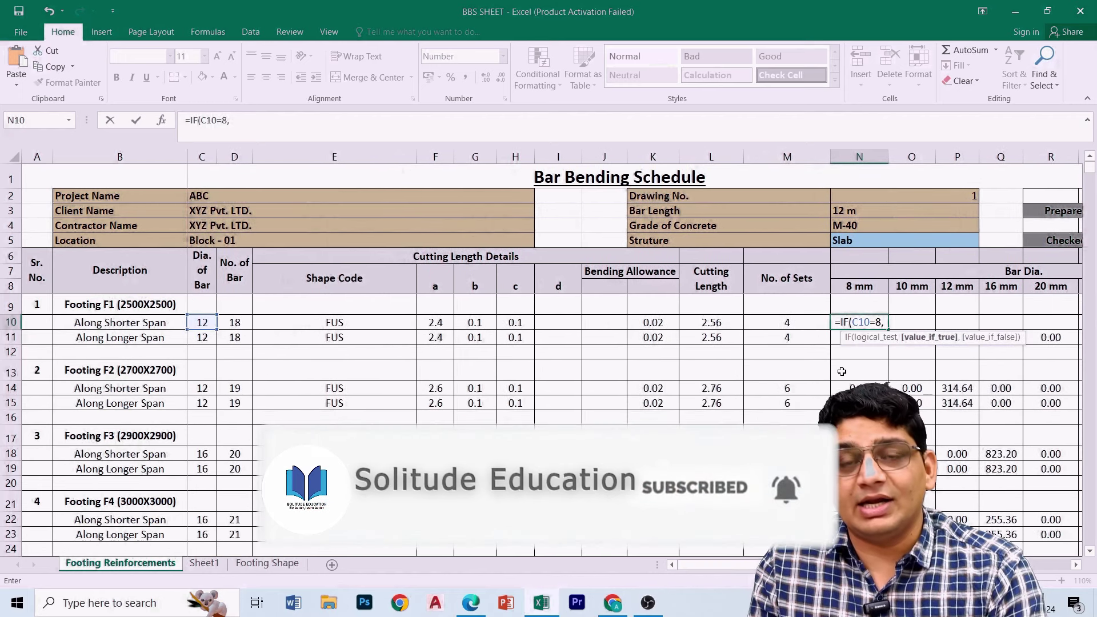
Complete N10 as =IF(C10=8,D10*L10*M10,0) and commit it
left_click(232, 324)
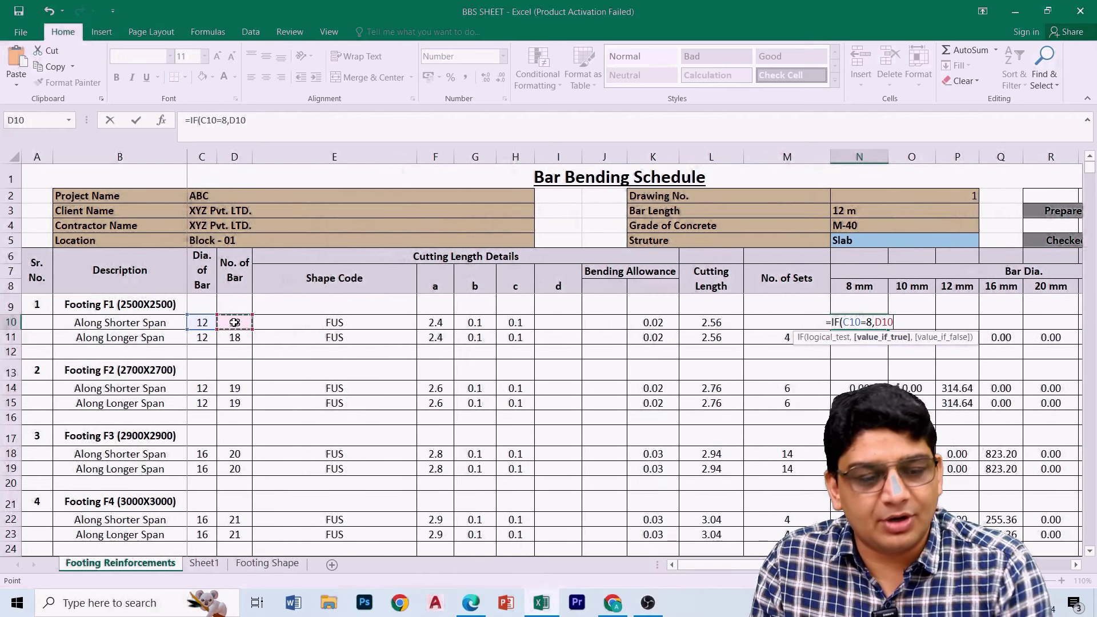
type("*")
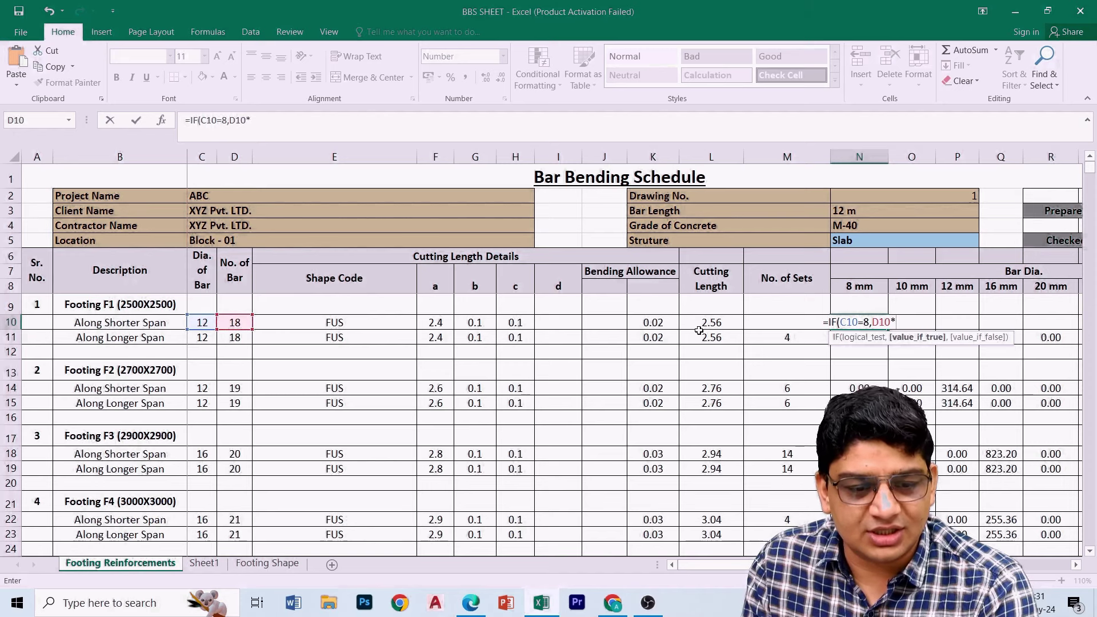
left_click(696, 325)
type("*")
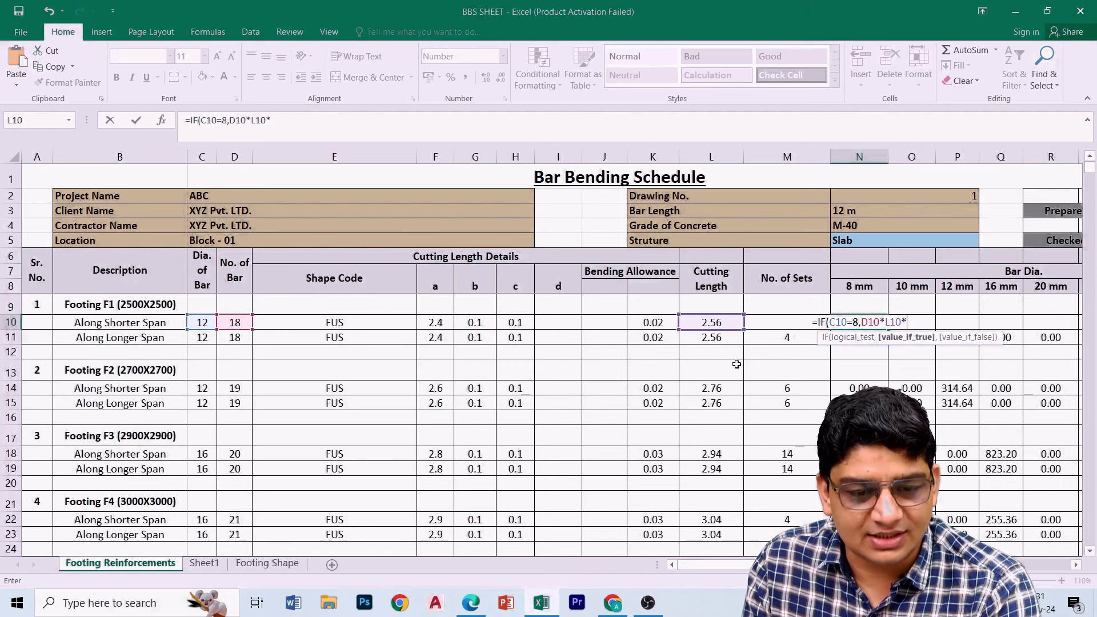
left_click(766, 324)
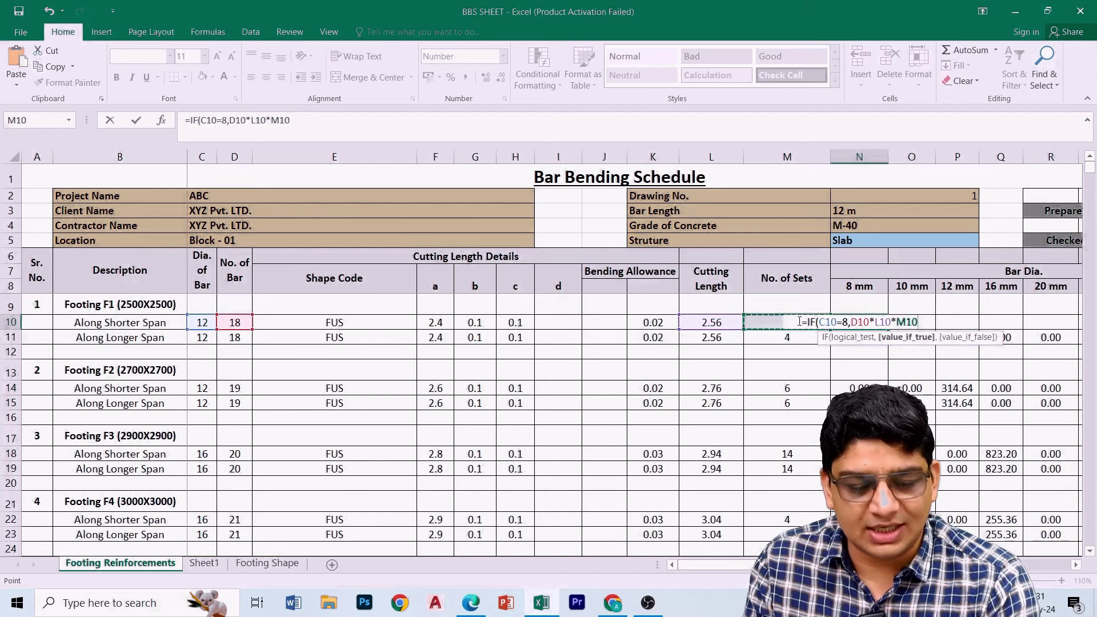
type(",0")
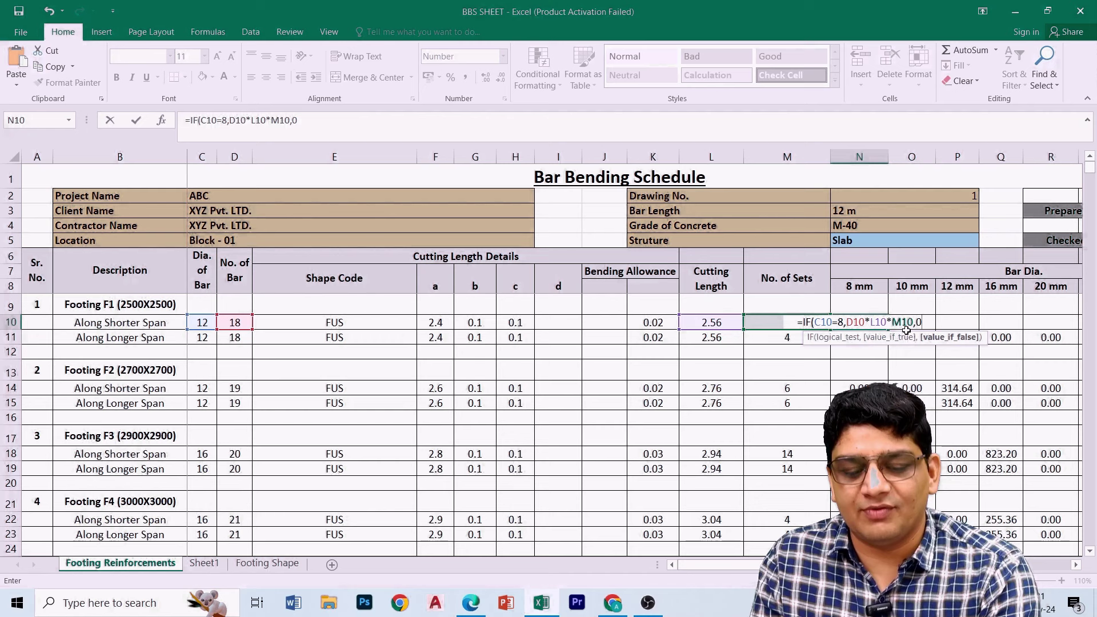
type(")")
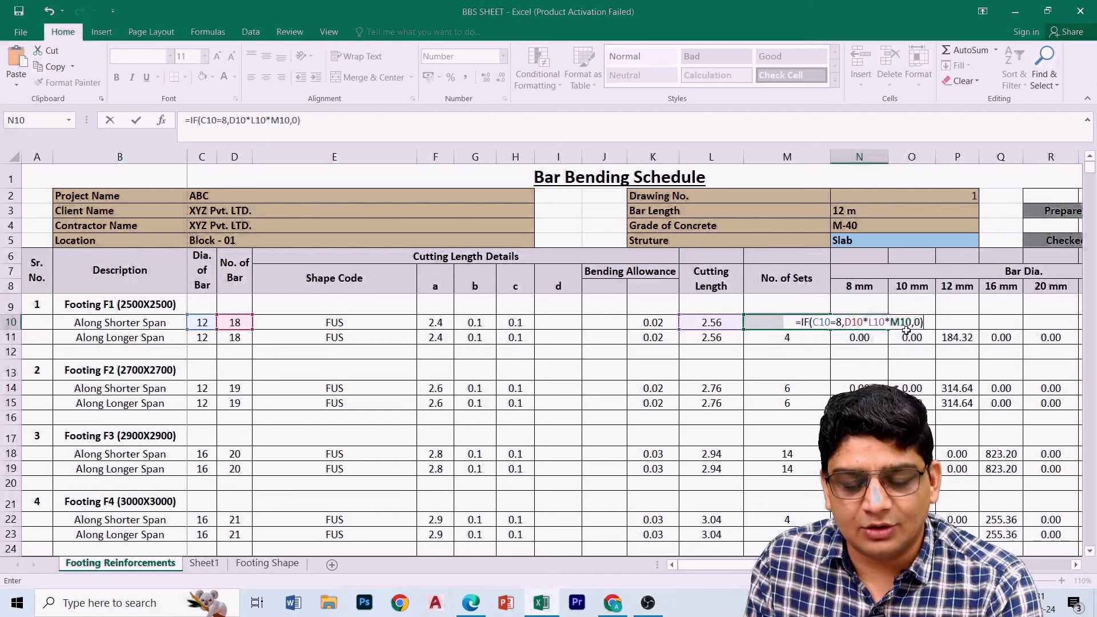
key("Return")
Check N10's formula and C10's diameter value, then move to O10
left_click(865, 322)
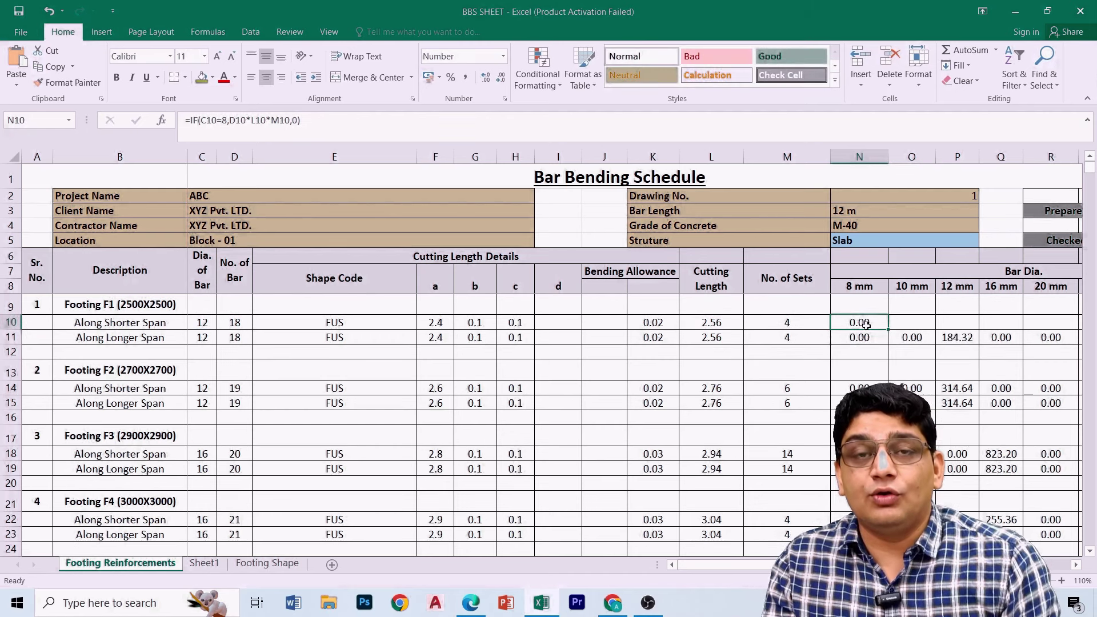
left_click(201, 322)
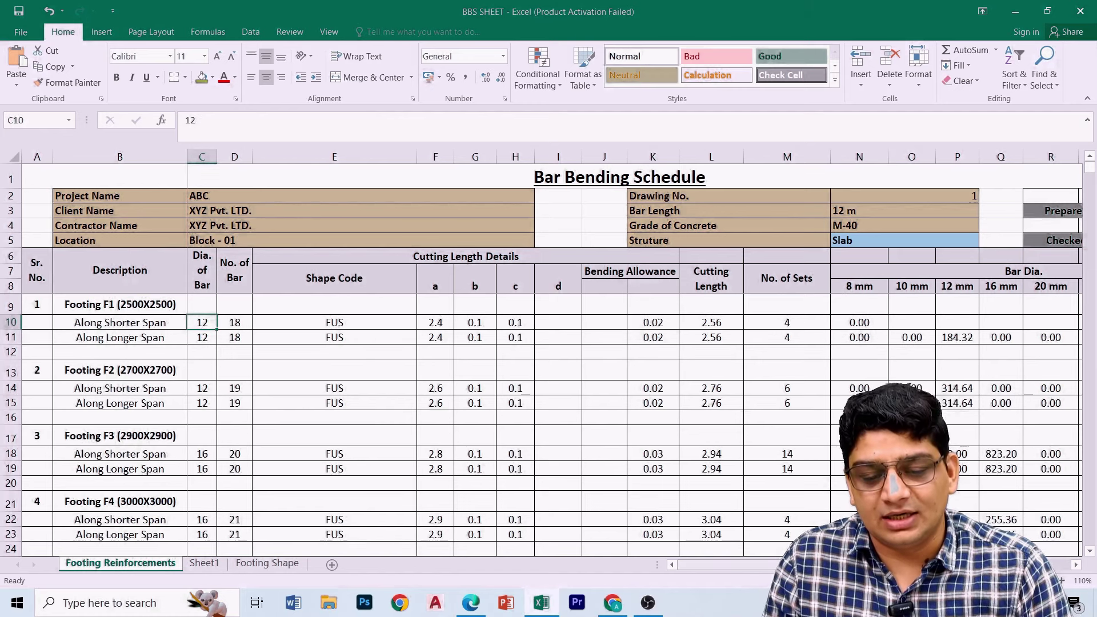
scroll(634, 360, "right", 3)
scroll(867, 357, "left", 3)
left_click(912, 322)
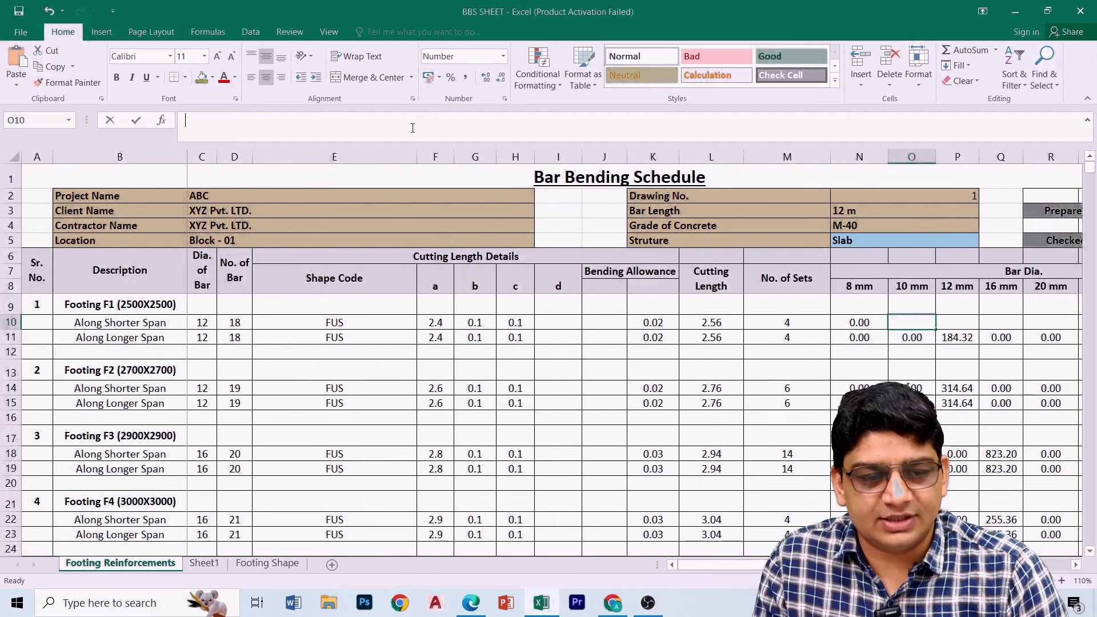
Enter =IF(C10=10,D10*L10*M10,0) in O10, giving 0.00 under 10 mm
type("=i")
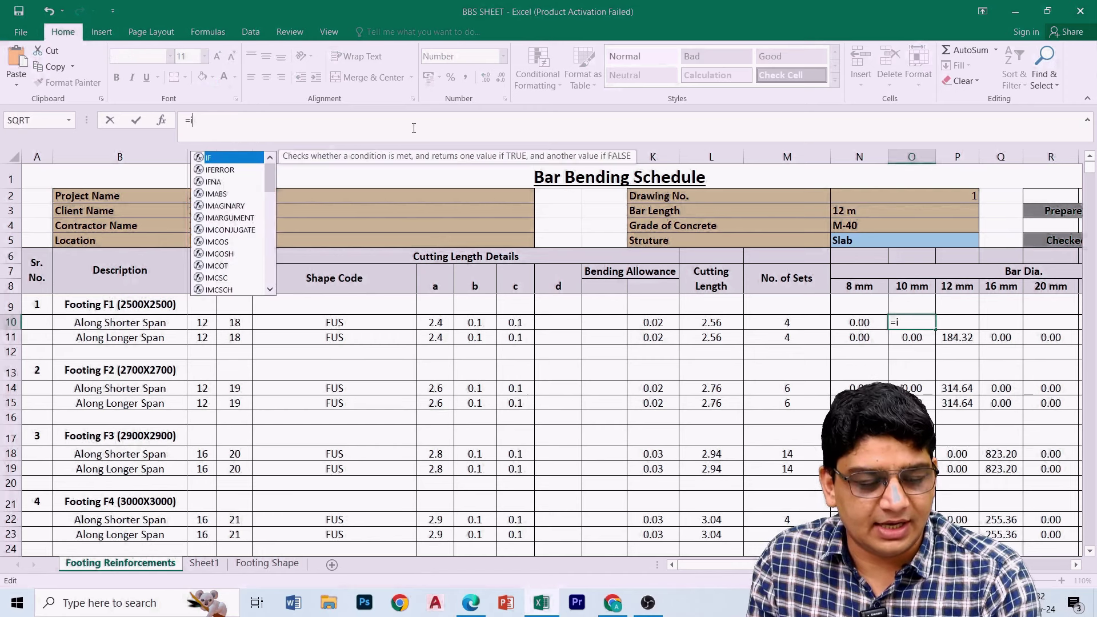
type("f")
key("Tab")
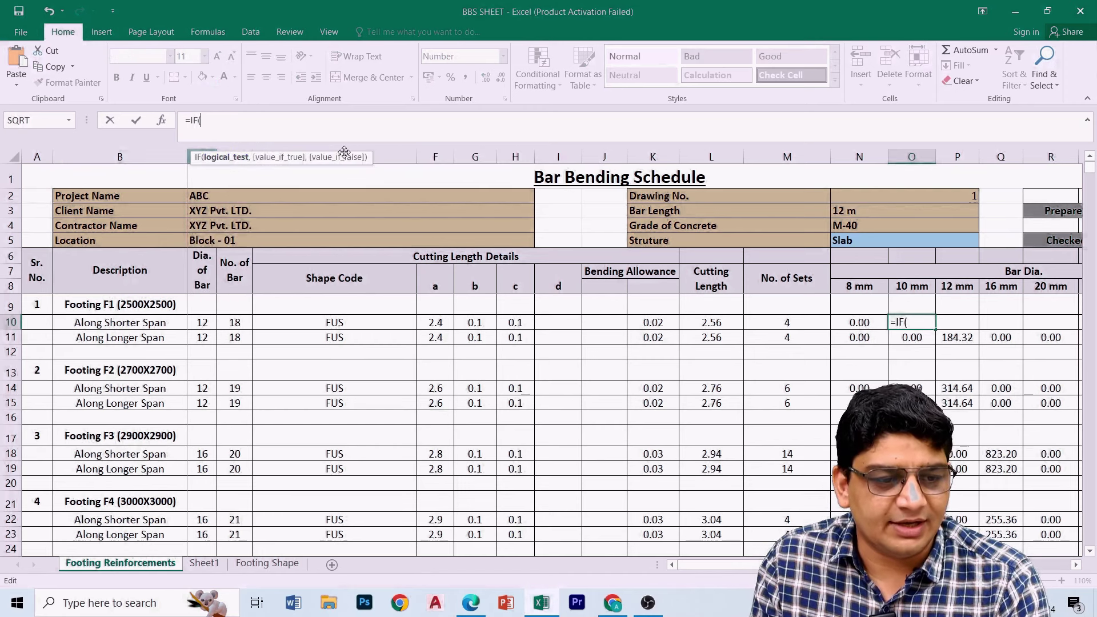
left_click(201, 324)
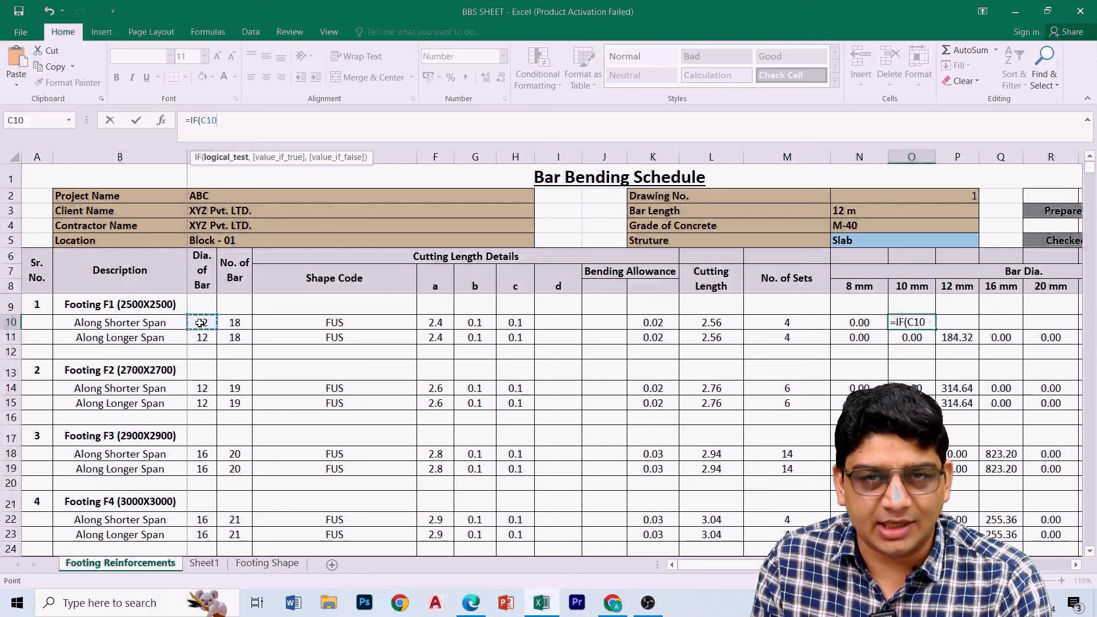
type("10")
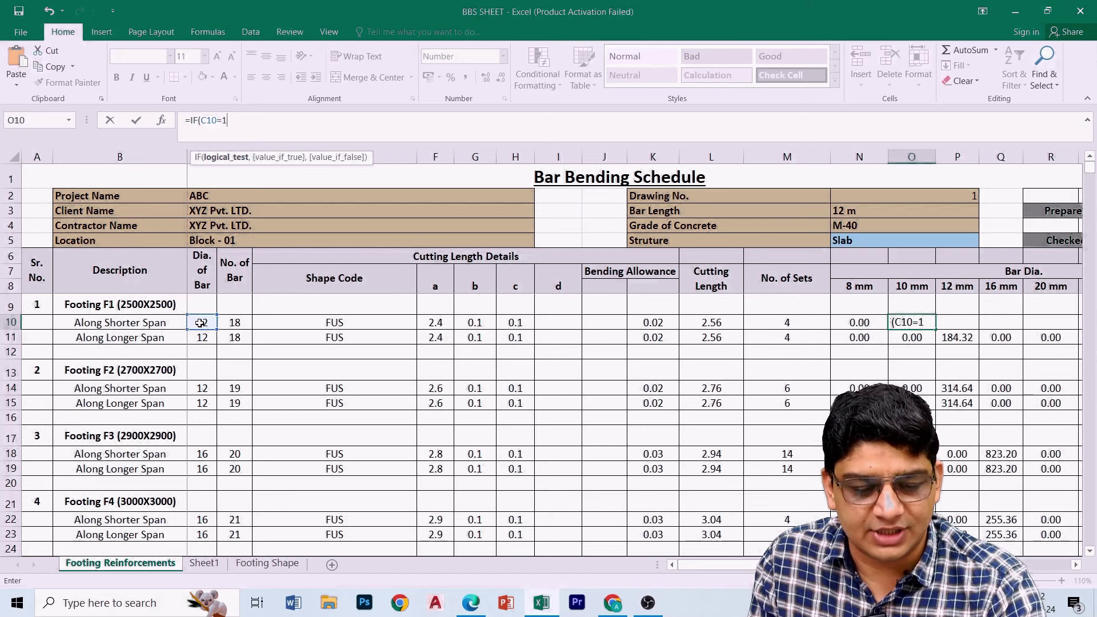
type(",")
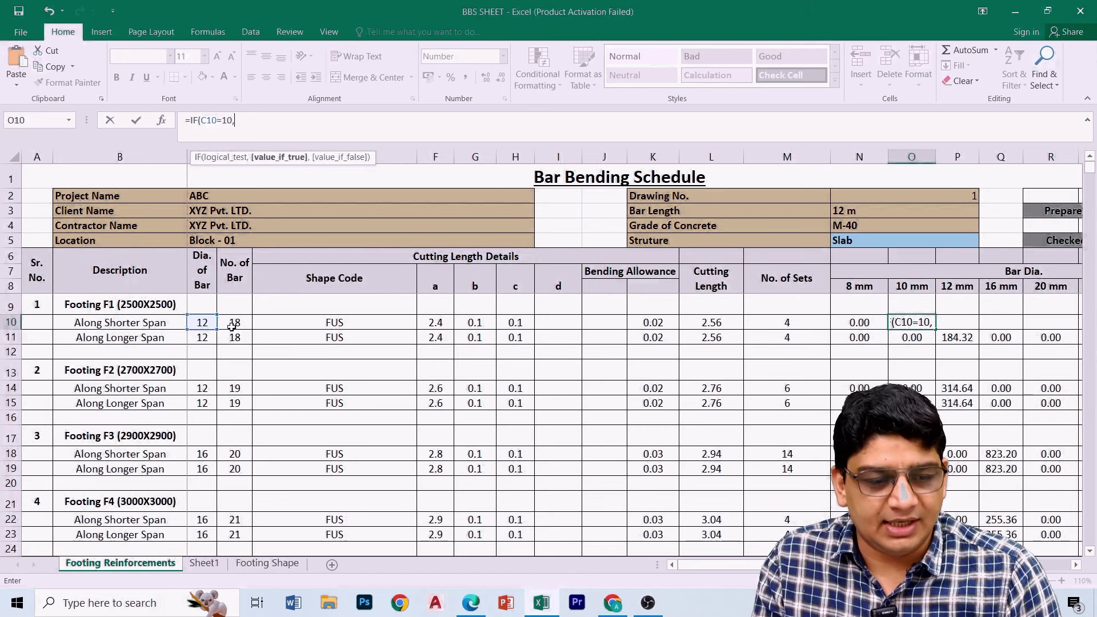
left_click(233, 324)
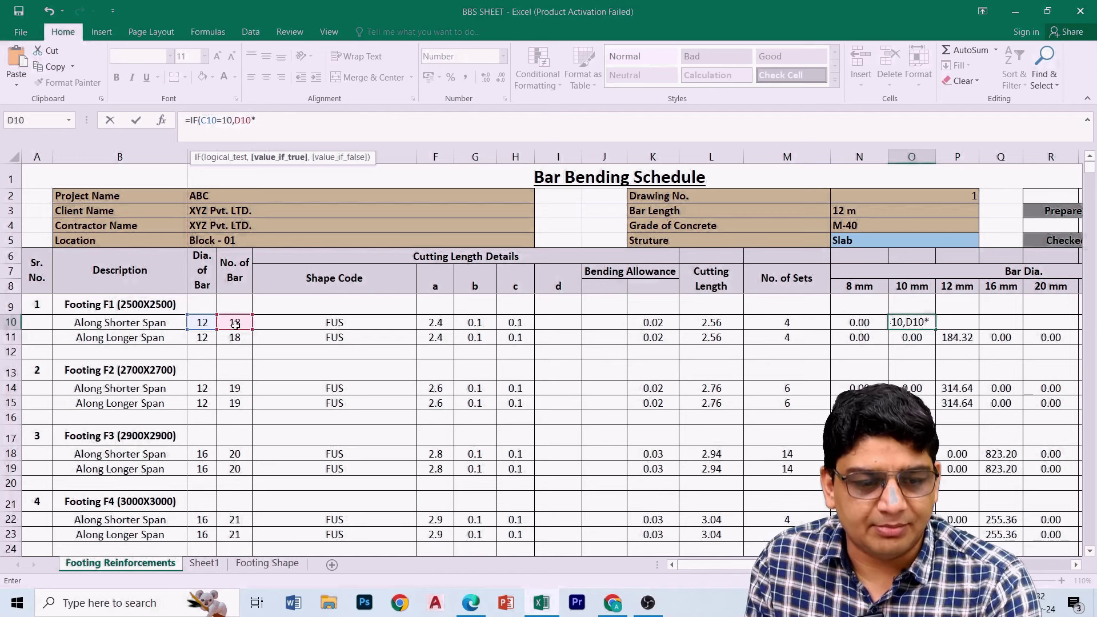
left_click(704, 325)
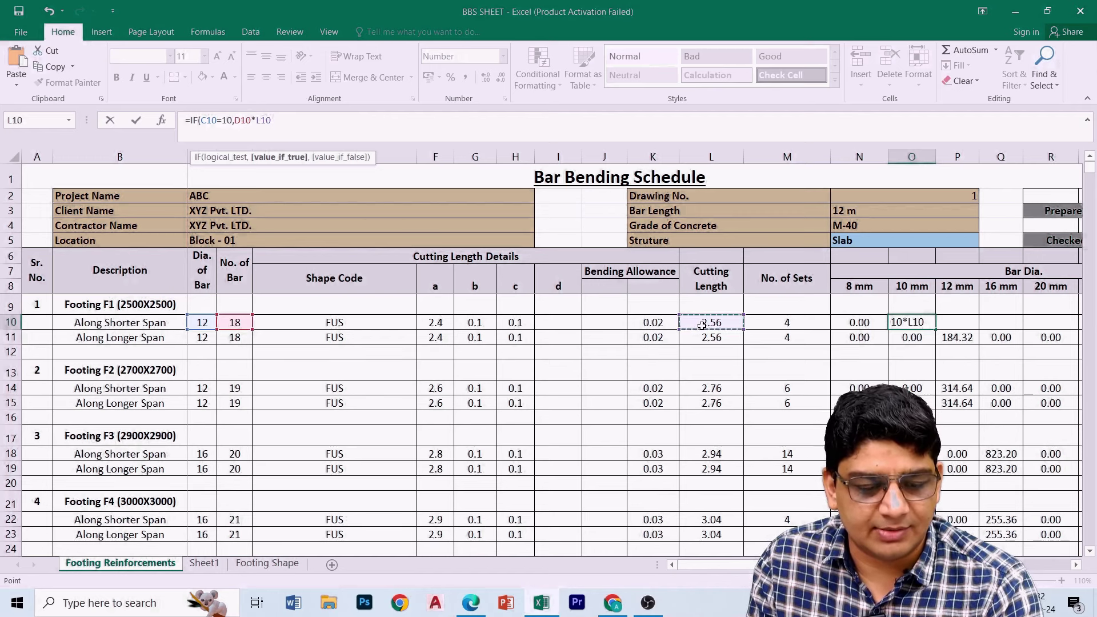
type("*")
left_click(791, 324)
type(",0")
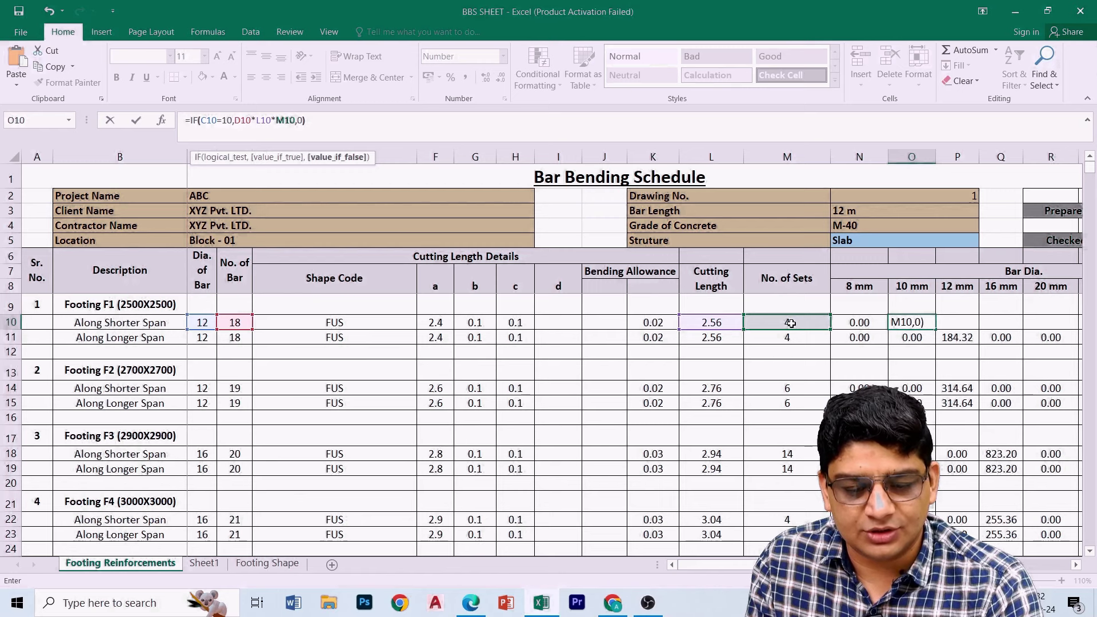
key("Return")
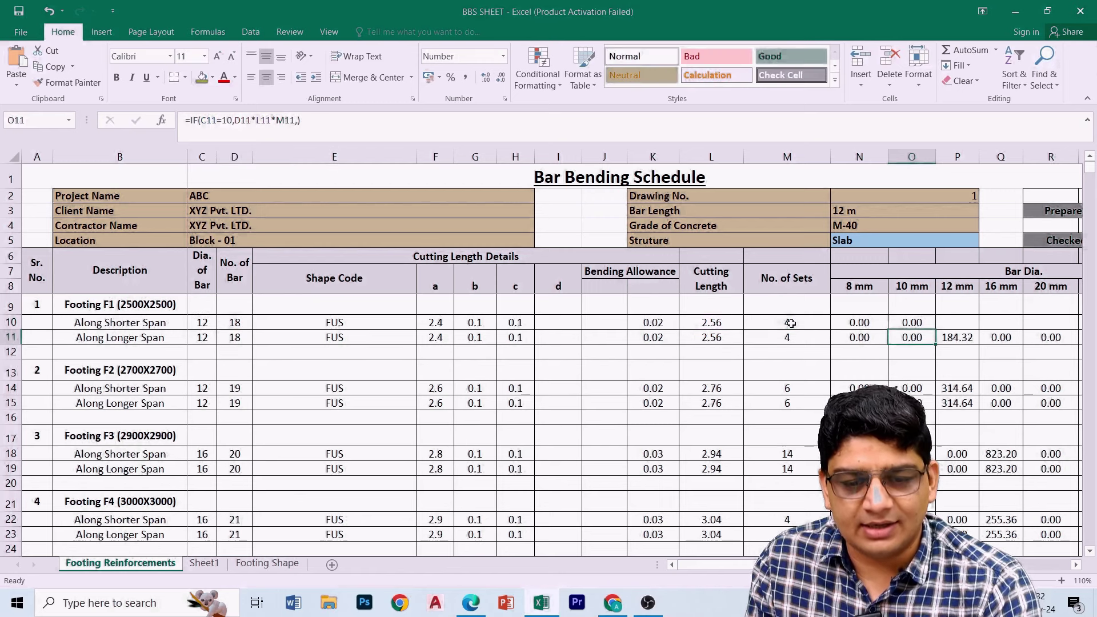
left_click(910, 325)
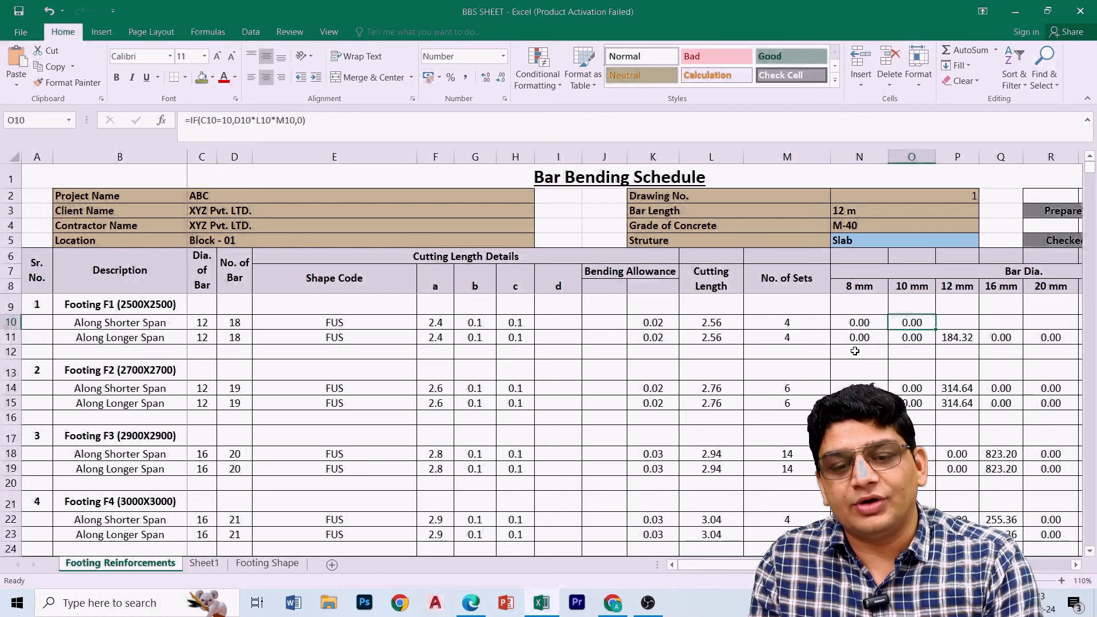
Enter =IF(C10=12,D10*L10*M10,0) in P10, giving 184.32 under 12 mm
left_click(970, 323)
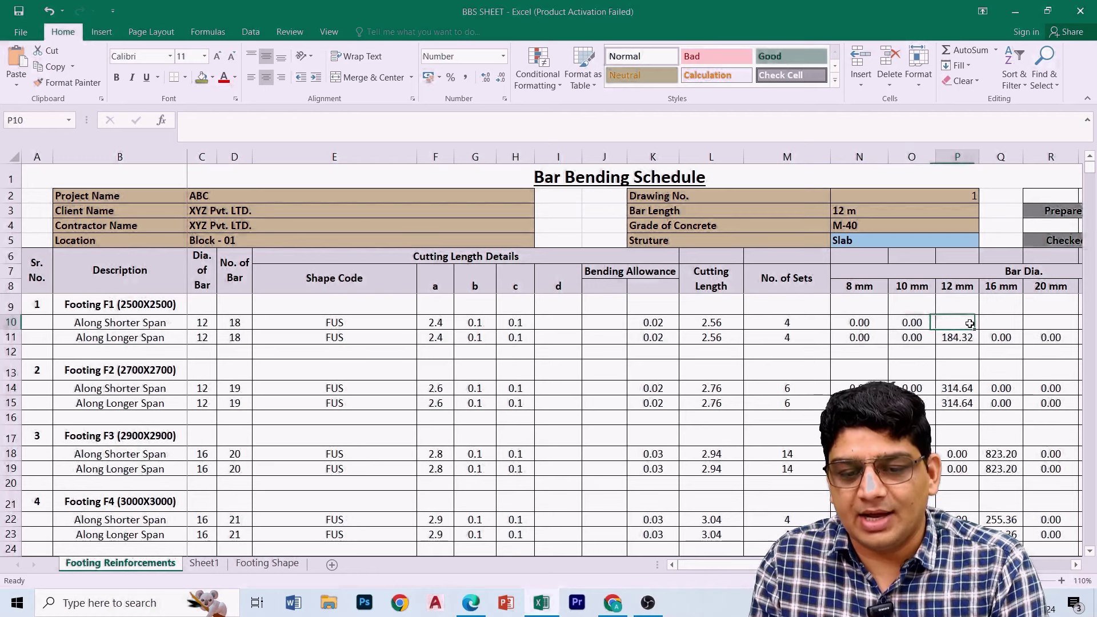
type("=")
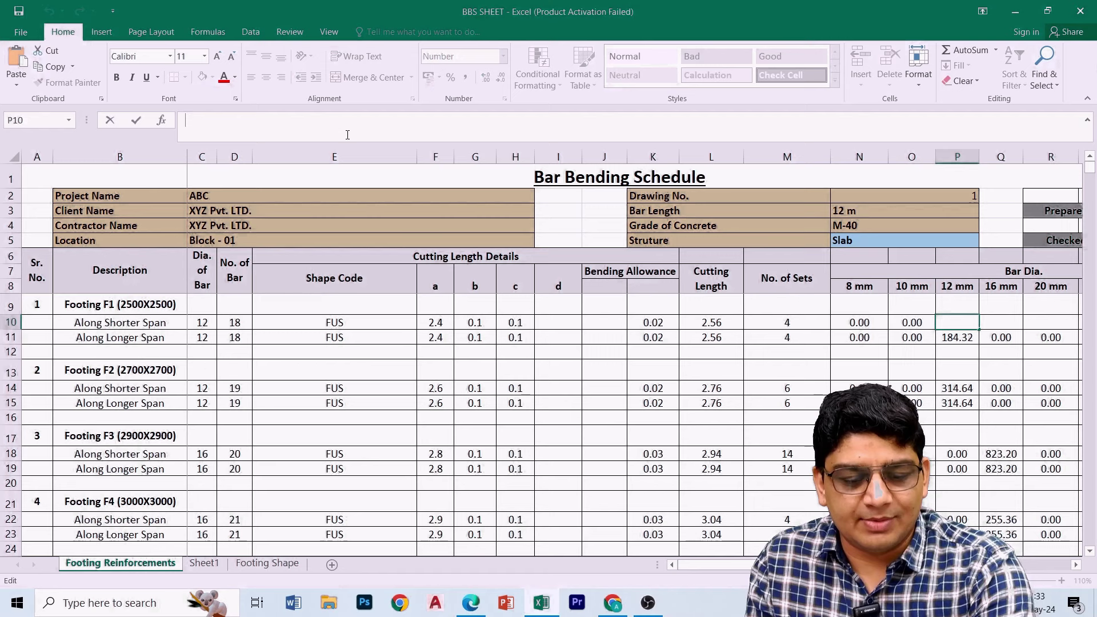
type("if")
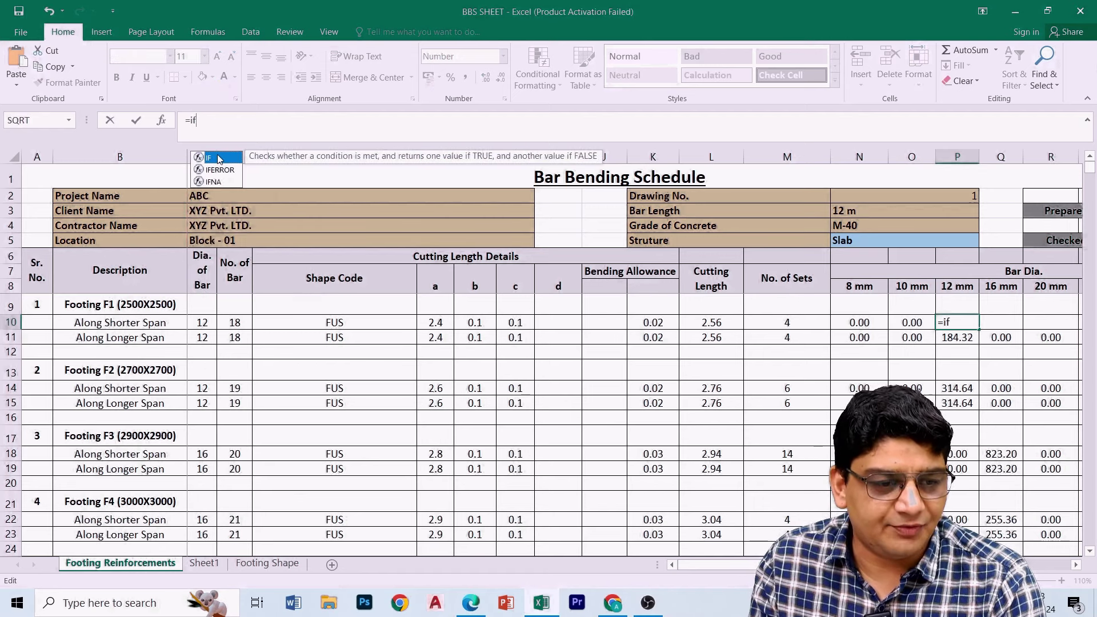
double_click(219, 160)
left_click(202, 324)
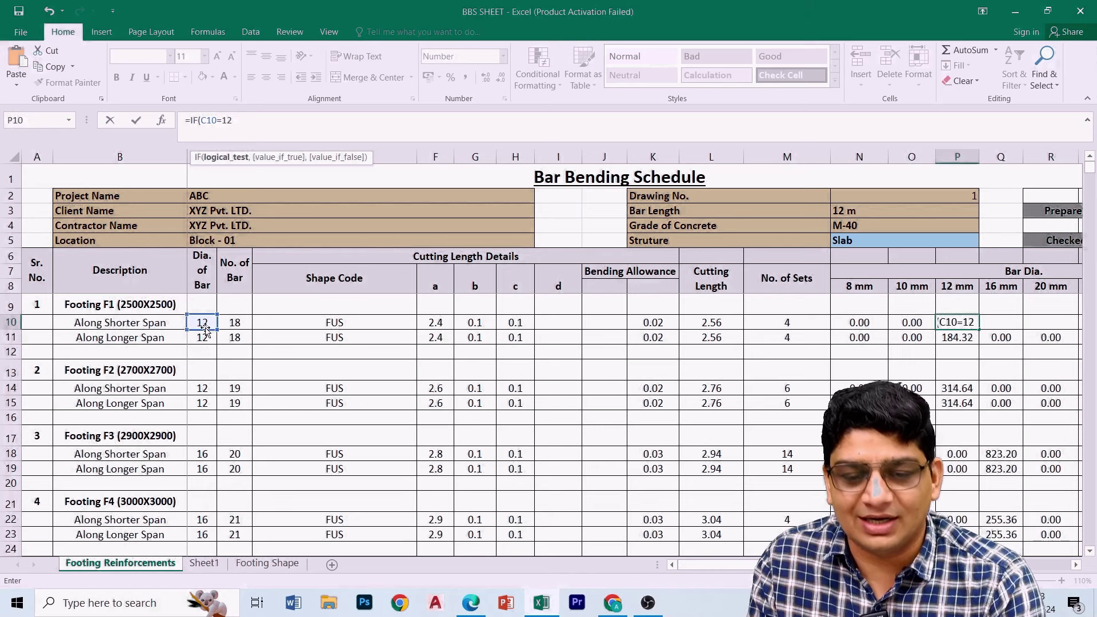
type(",")
left_click(234, 323)
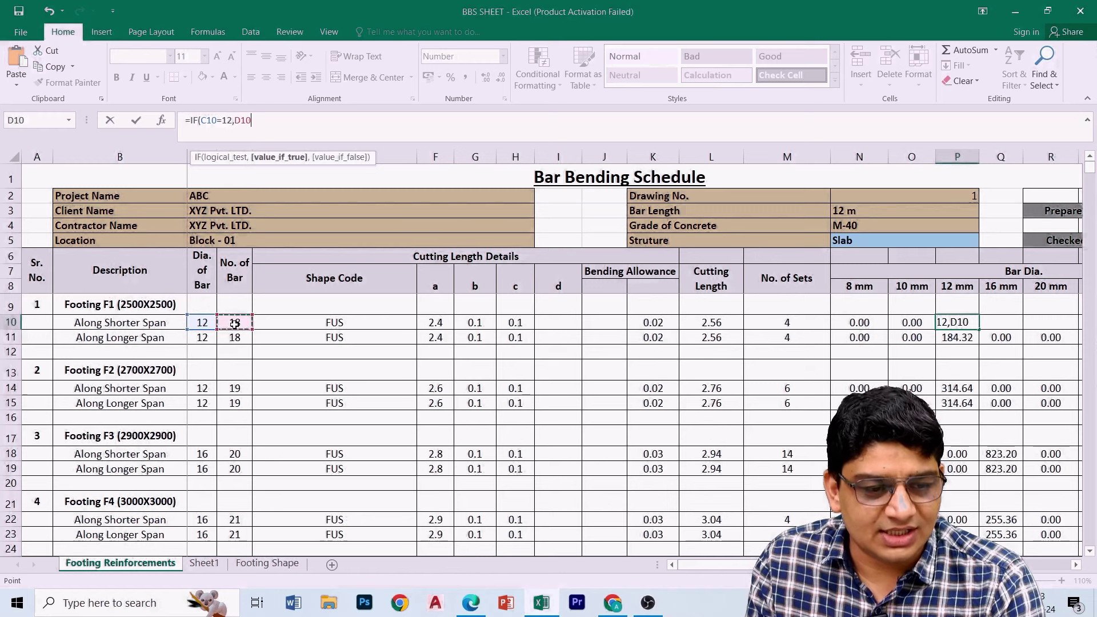
left_click(706, 325)
left_click(779, 322)
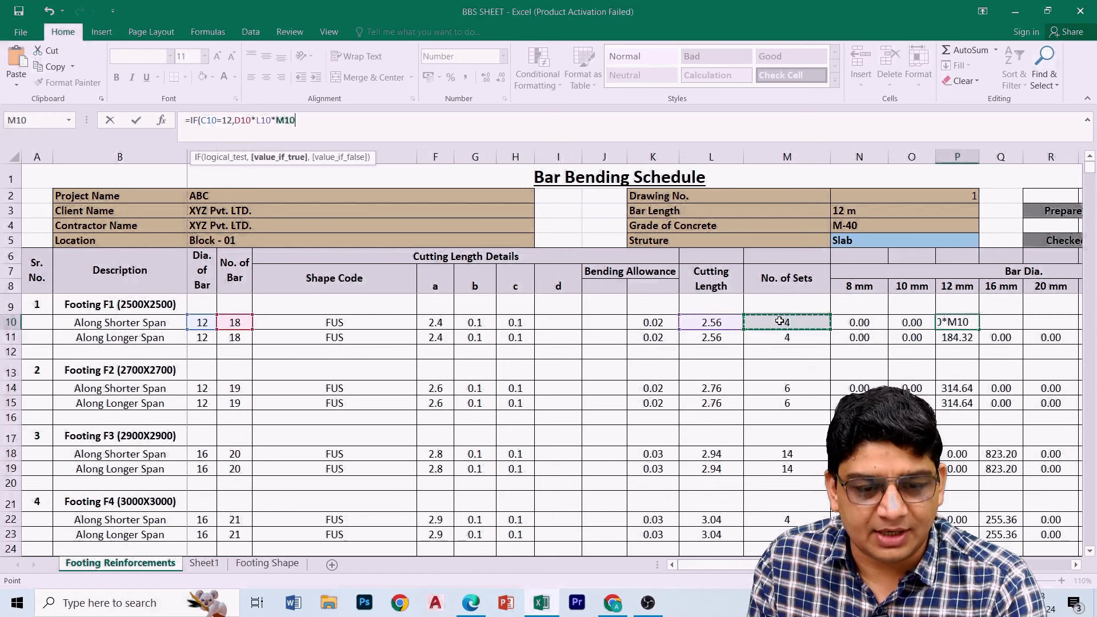
type(",0")
key("Return")
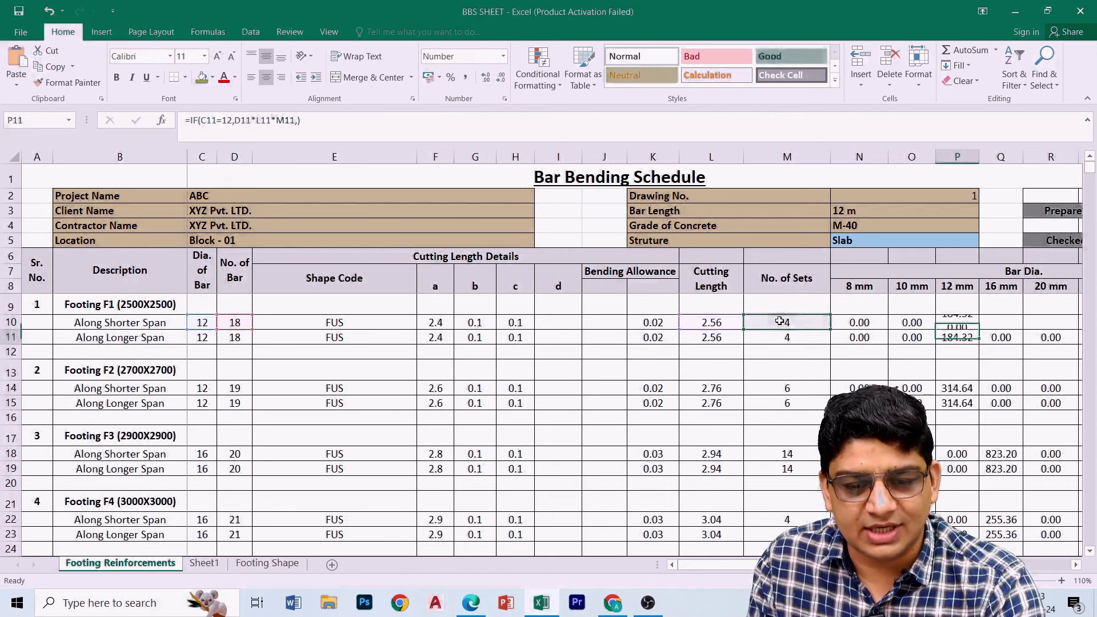
left_click(953, 318)
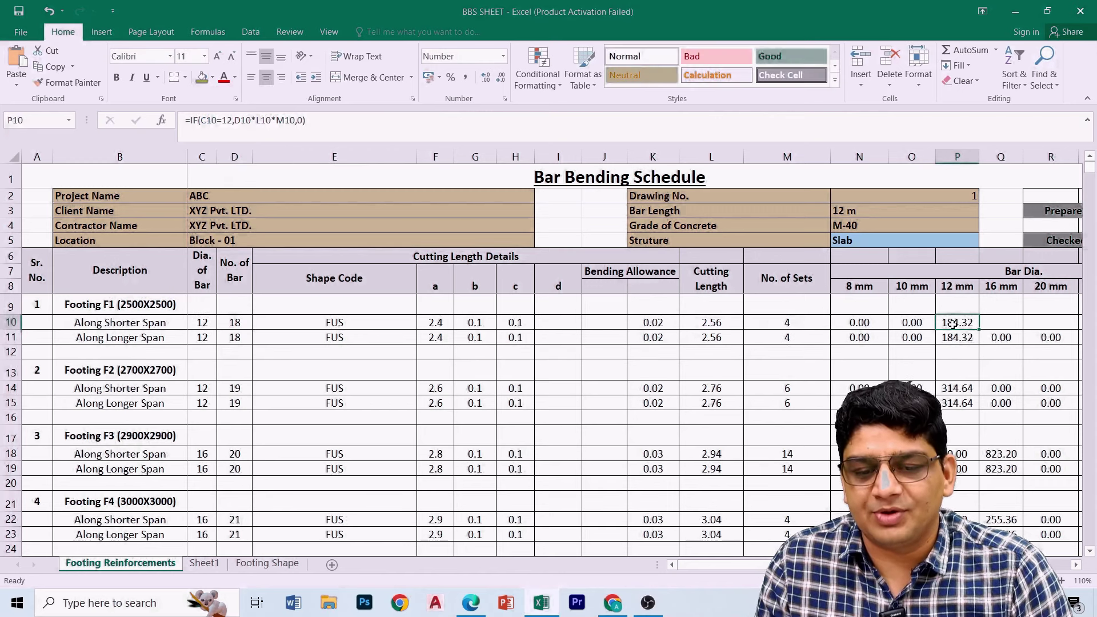
left_click(1003, 325)
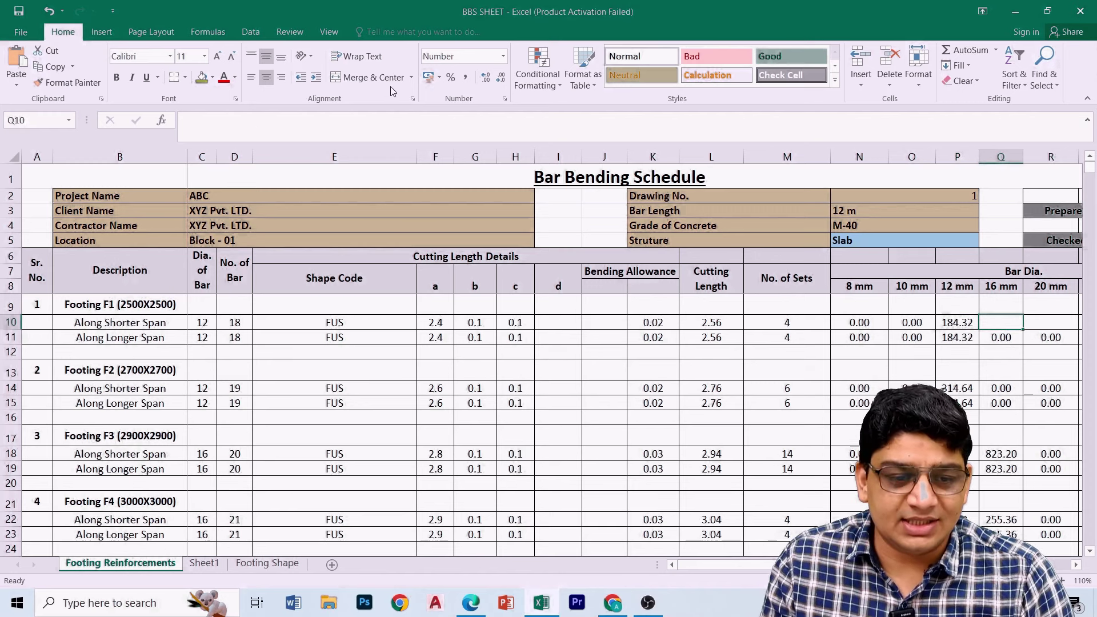
Enter =IF(C10=16,D10*L10*M10,0) in Q10, giving 0.00 under 16 mm
type("=")
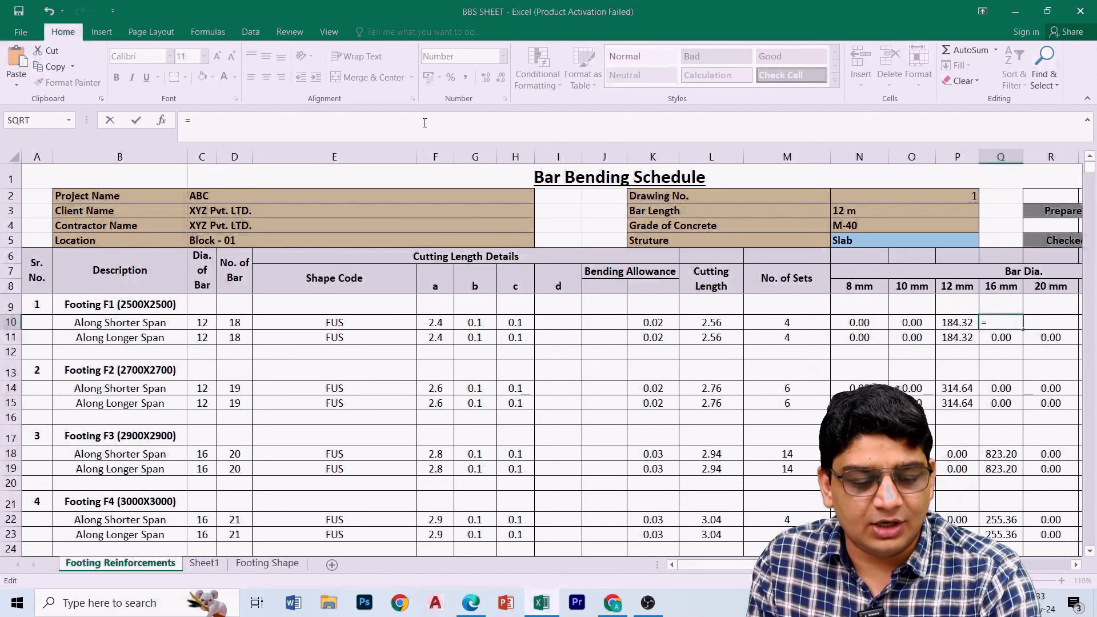
type("if")
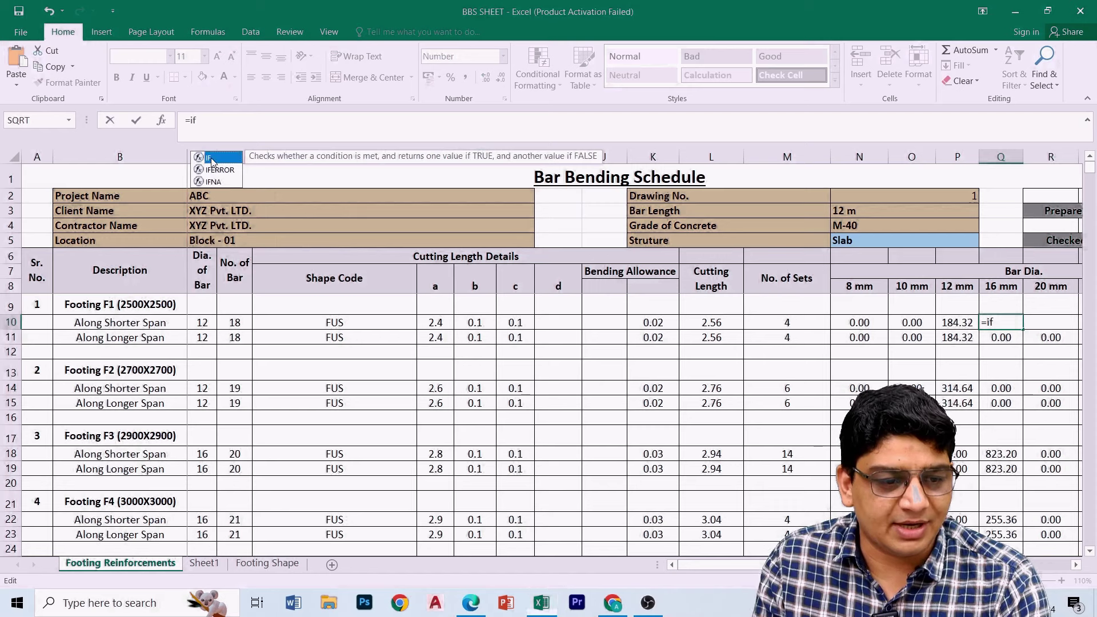
double_click(211, 160)
left_click(200, 323)
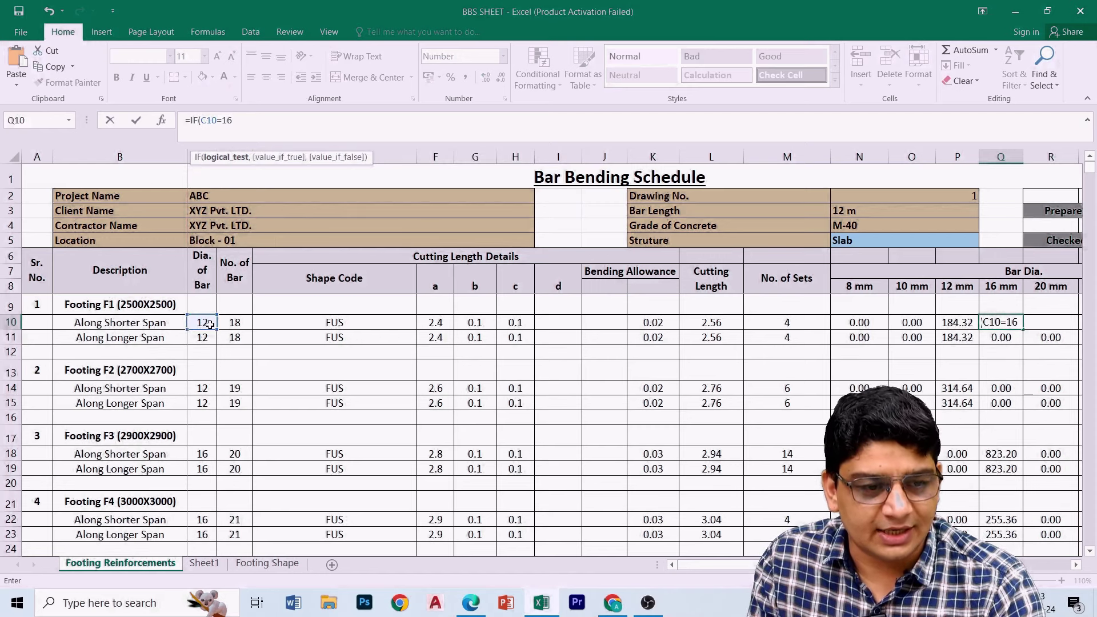
type(",")
left_click(242, 326)
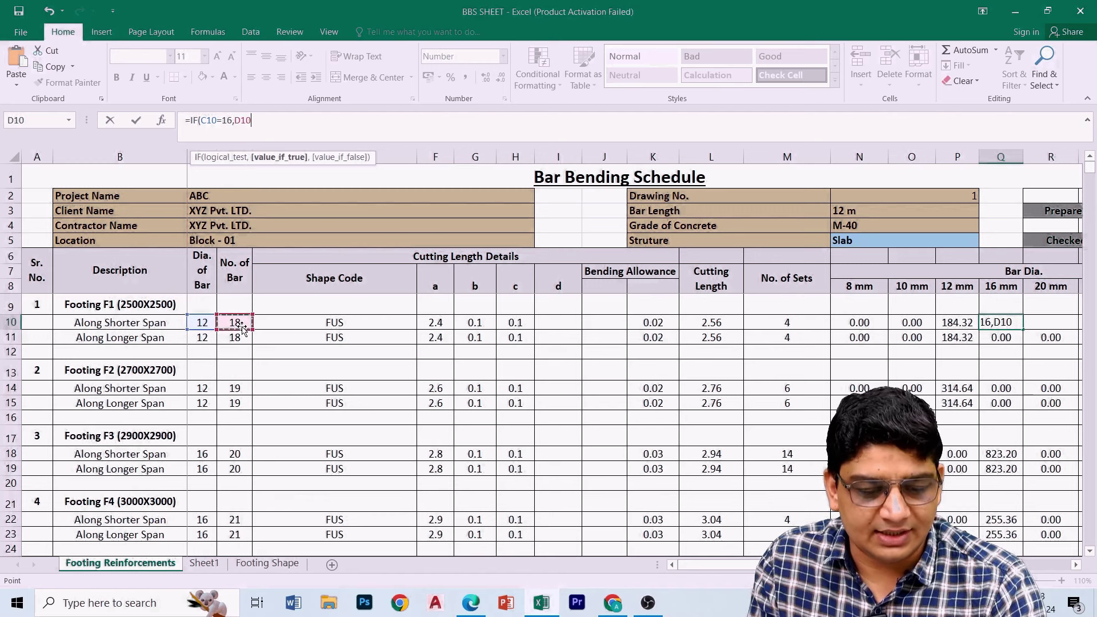
left_click(714, 327)
left_click(784, 326)
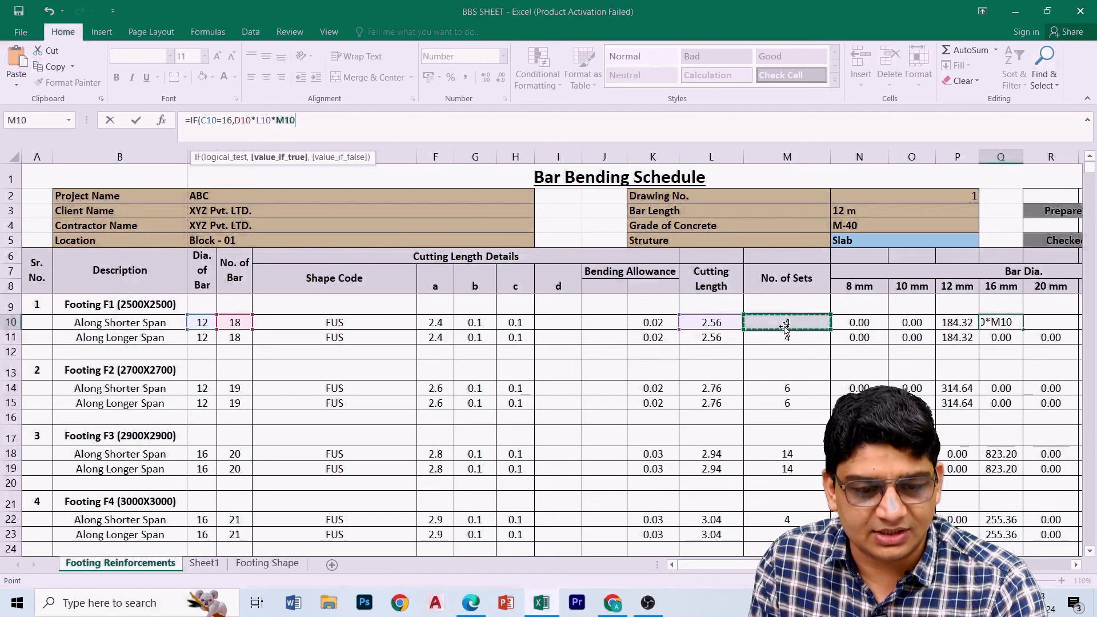
type(",0")
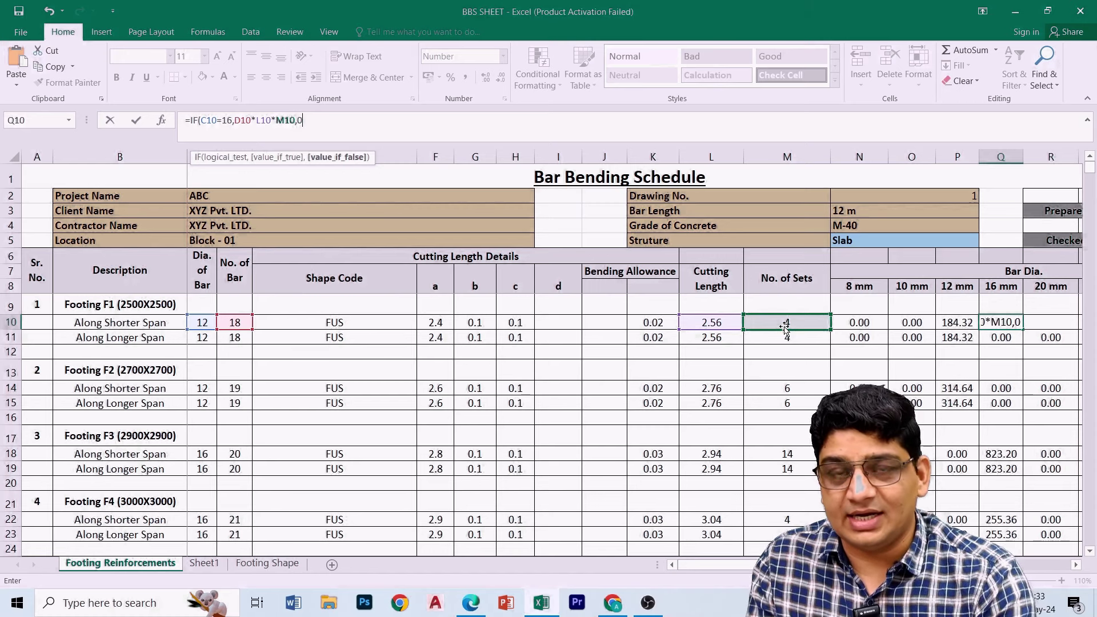
key("Return")
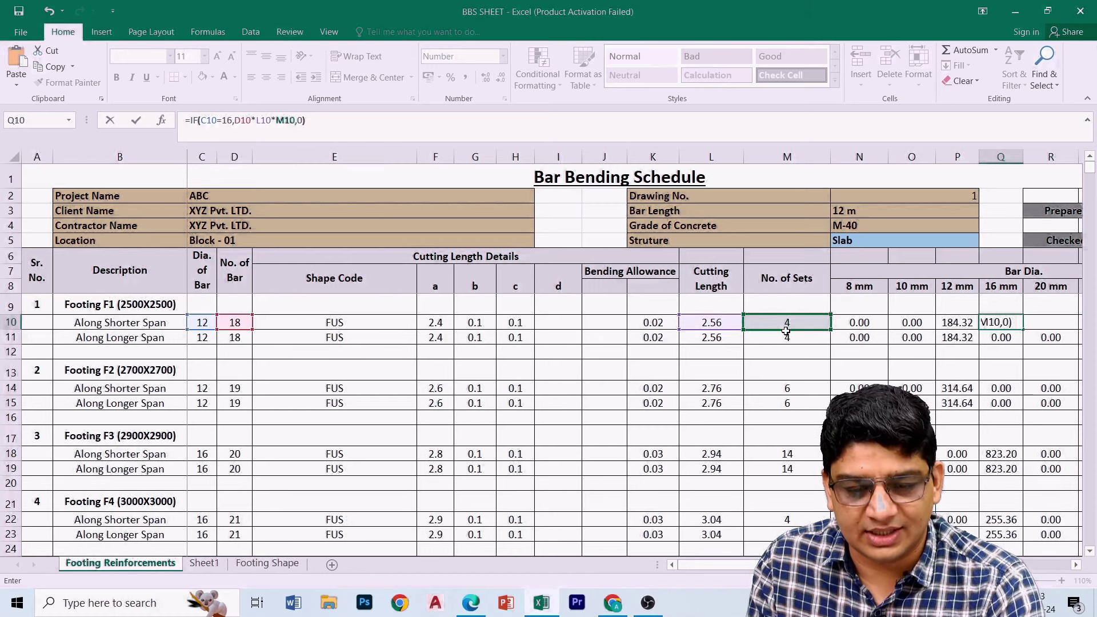
left_click(996, 322)
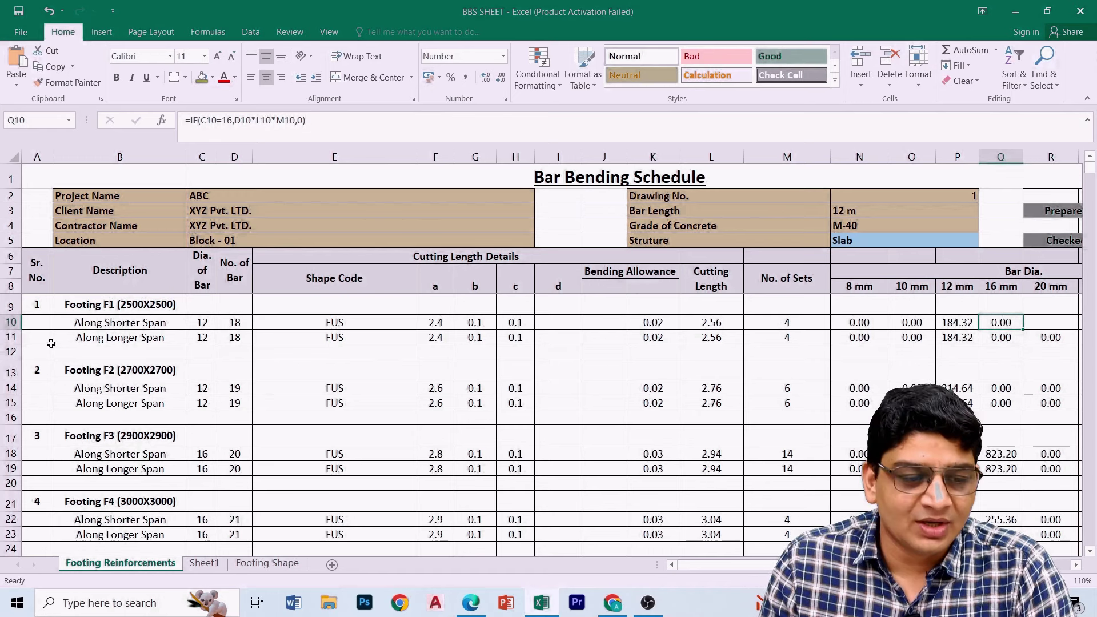
left_click(194, 323)
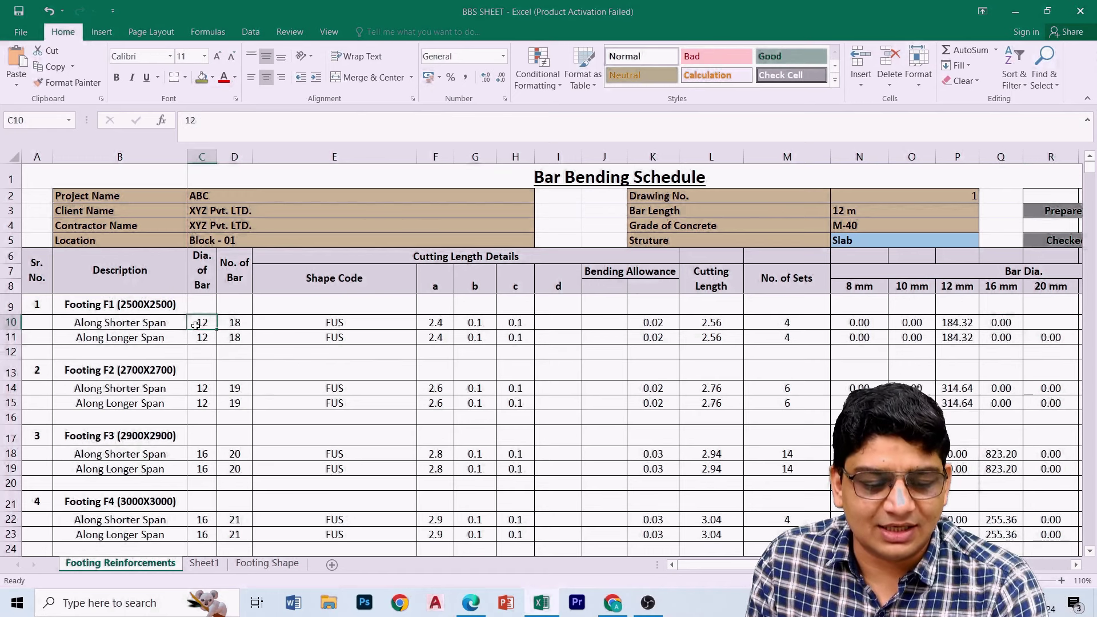
type("8")
left_click(232, 347)
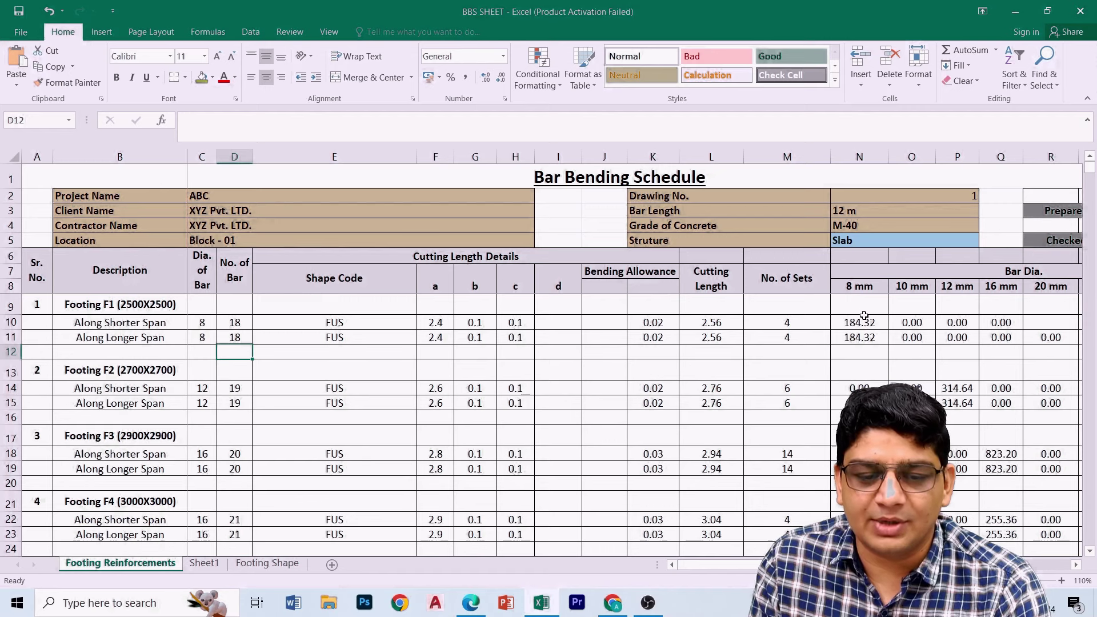
left_click(208, 323)
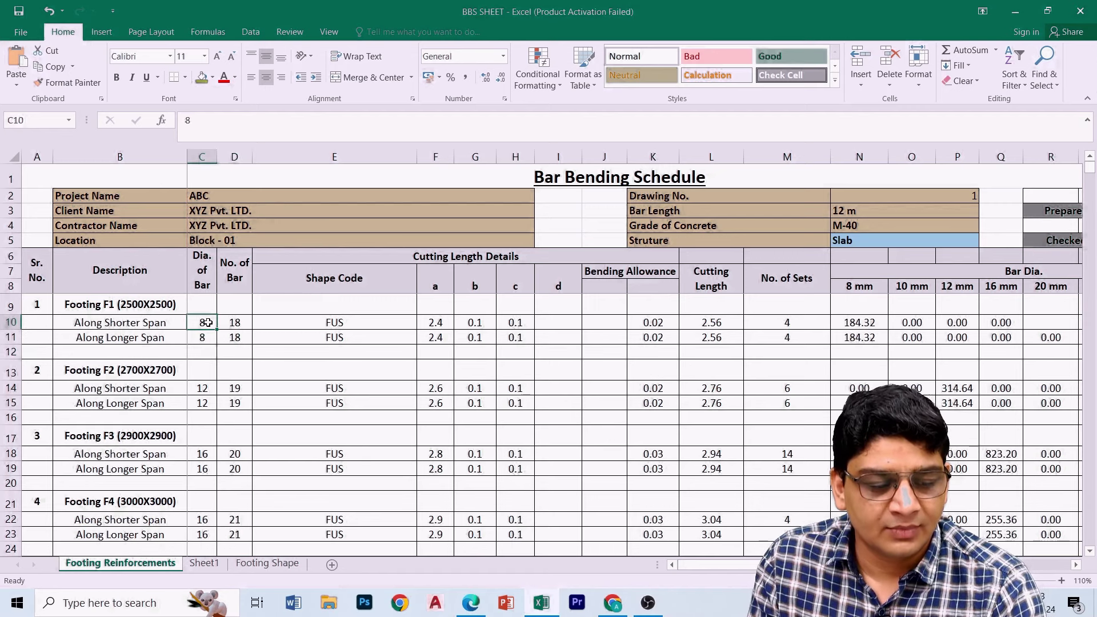
type("10")
left_click(286, 391)
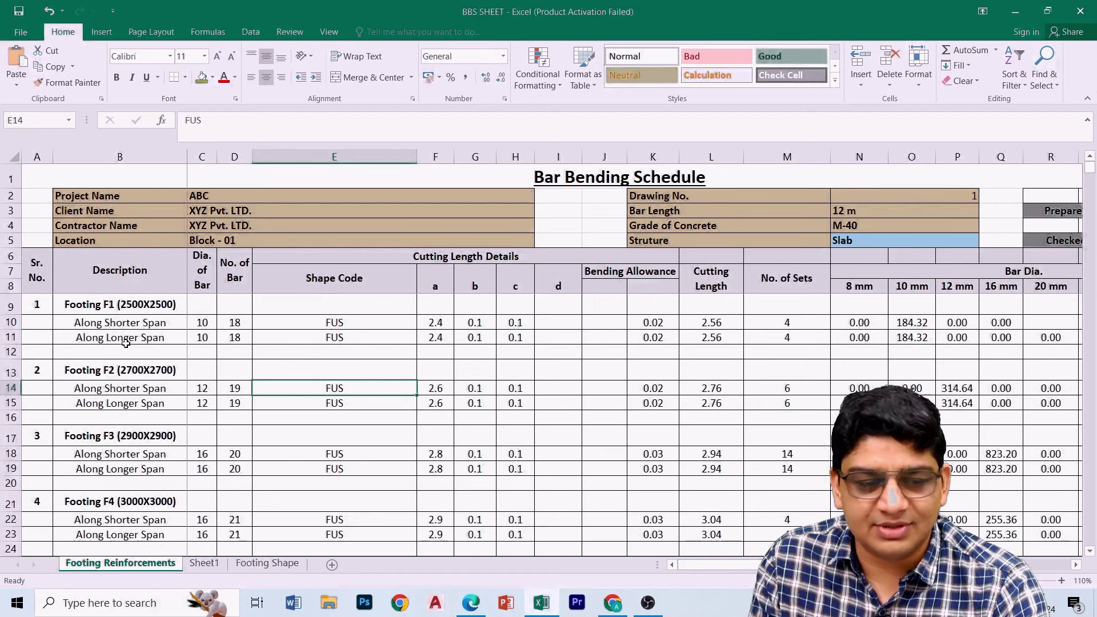
left_click(204, 323)
type("12")
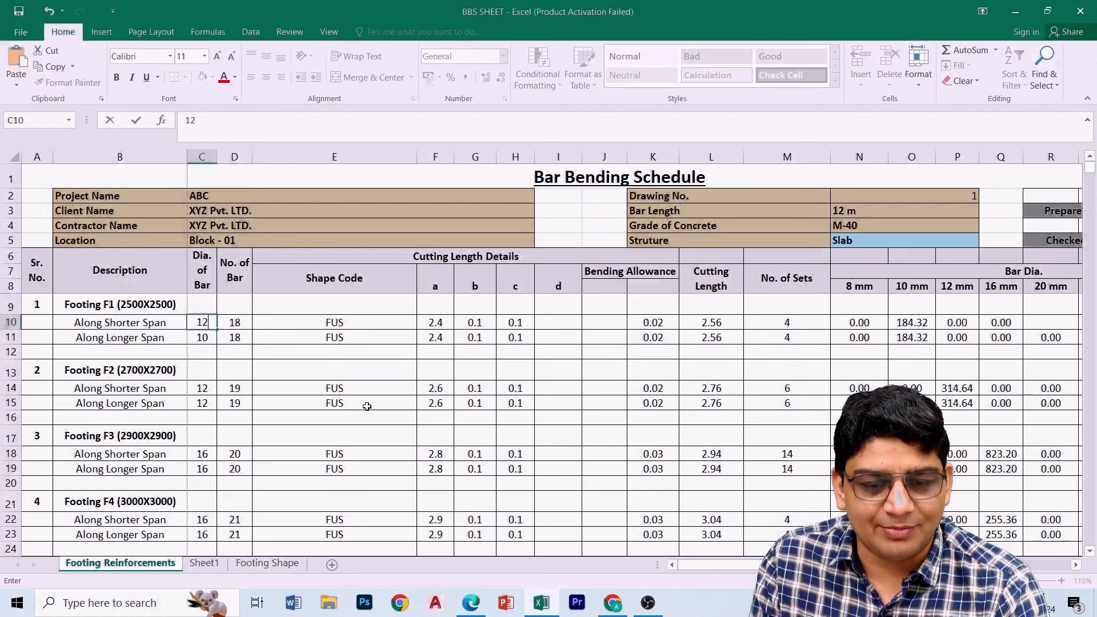
left_click(367, 406)
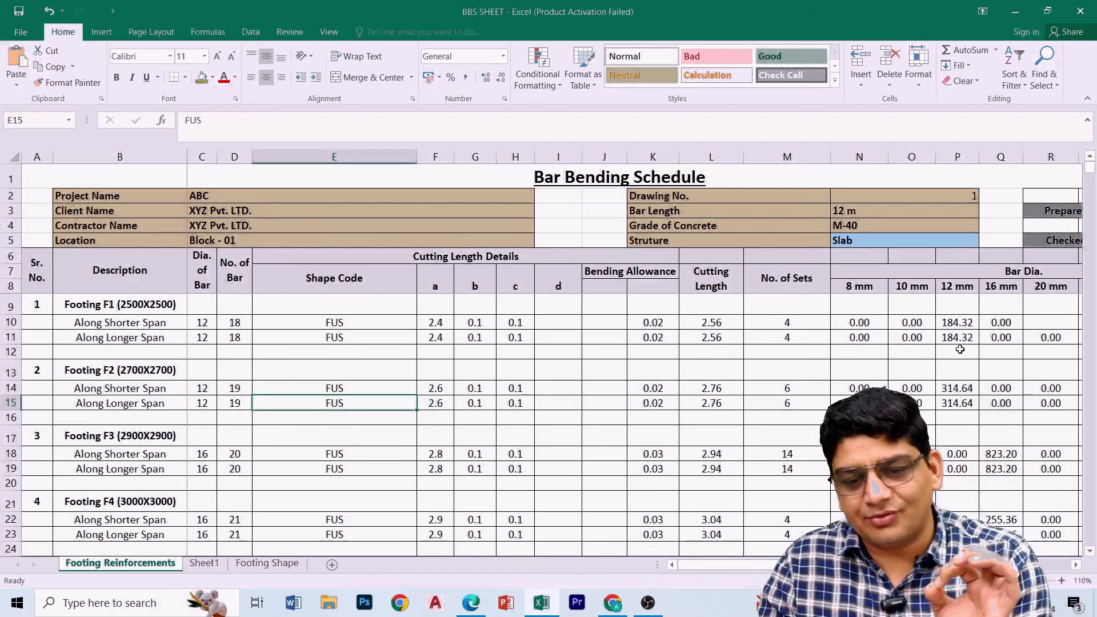
Clear the N10:Q10 weight results and start an IF formula in N10 referencing C10
left_click_drag(859, 327, 990, 320)
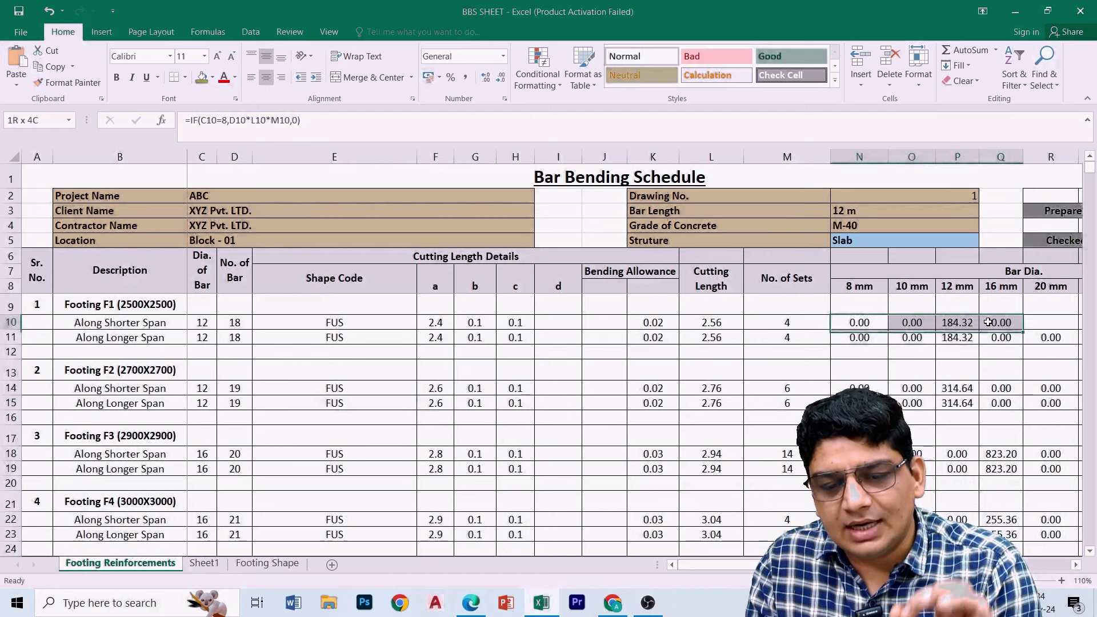
key("Delete")
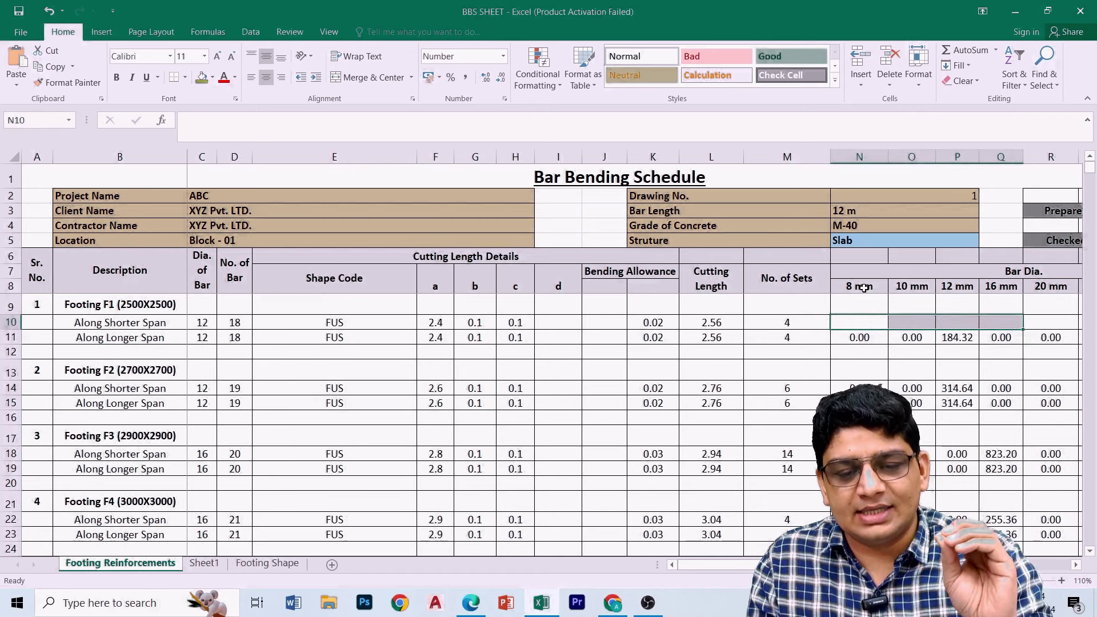
left_click(858, 320)
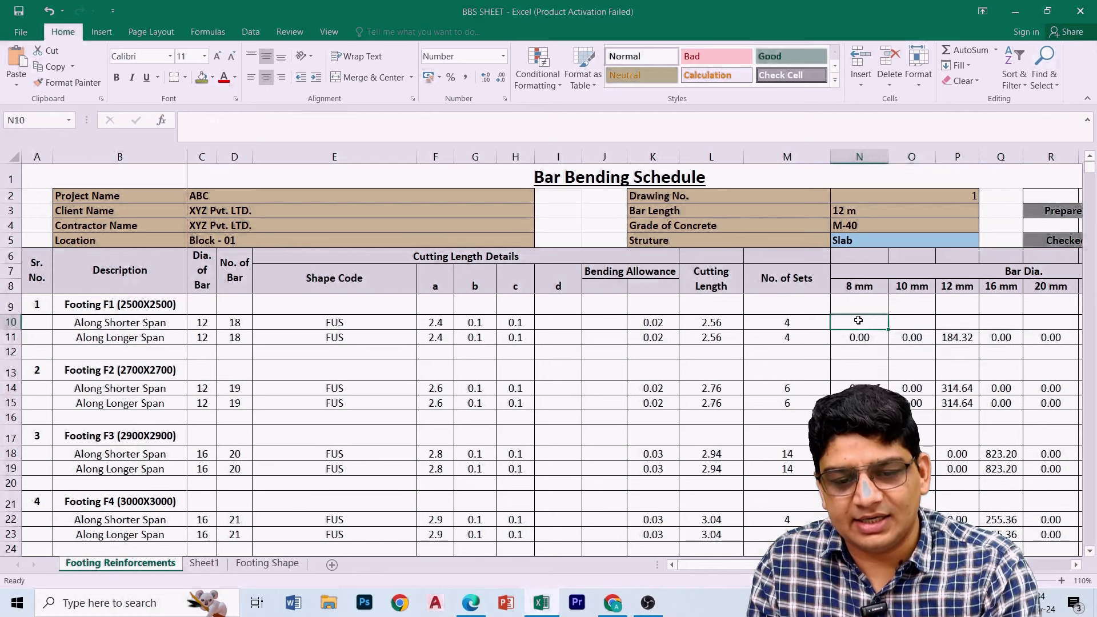
type("=")
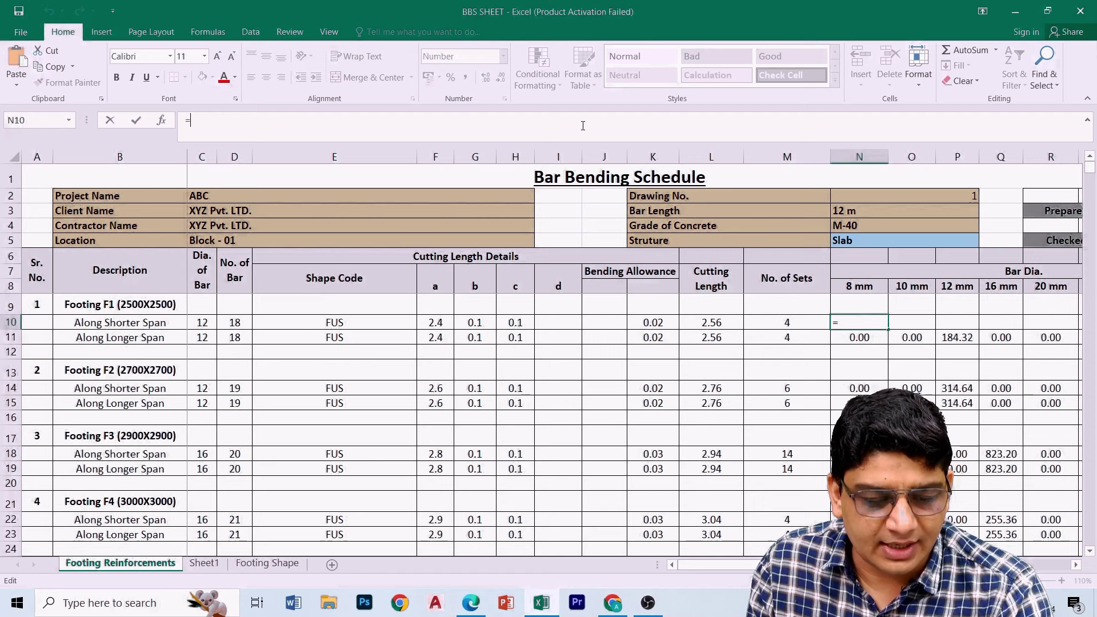
type("if")
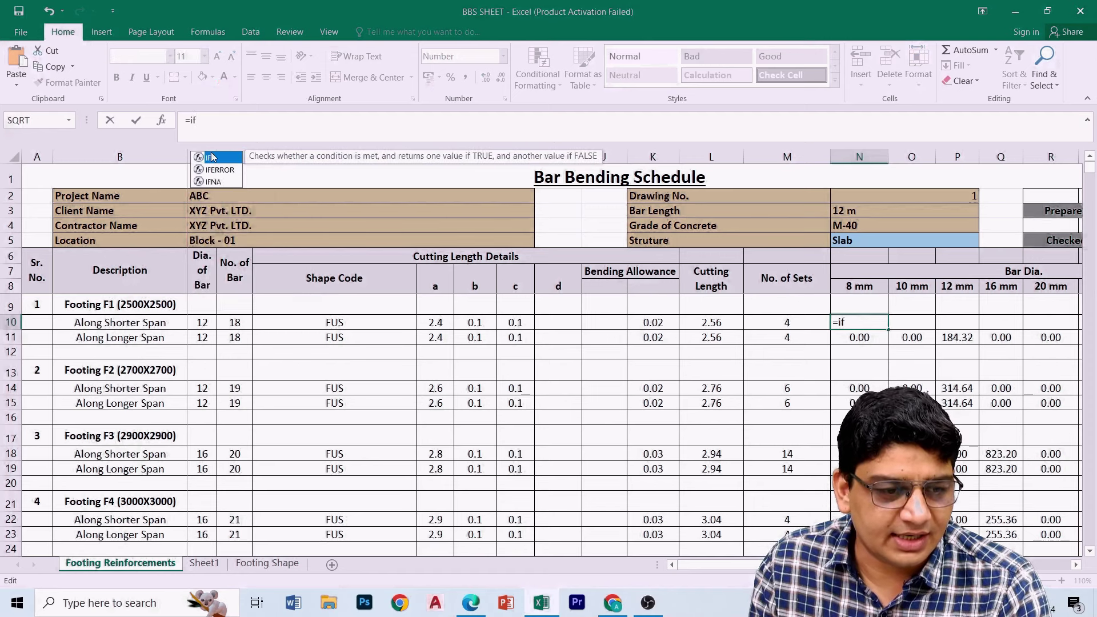
double_click(211, 157)
left_click(202, 322)
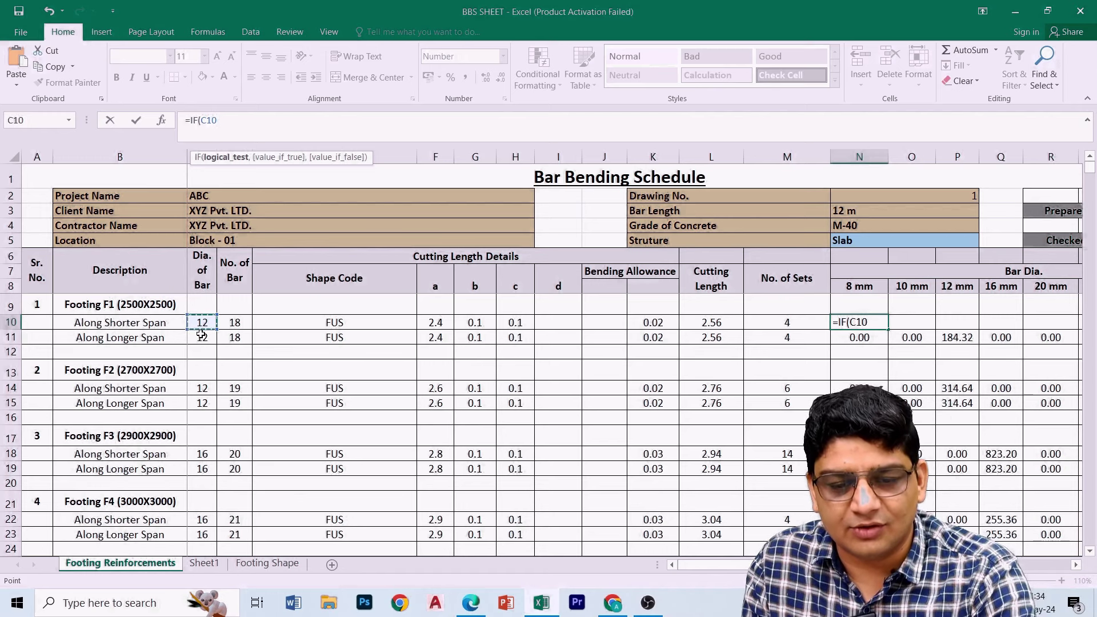
Complete N10 as =IF(C10=8,D10*L10*M10,0), showing 0.00
type("=")
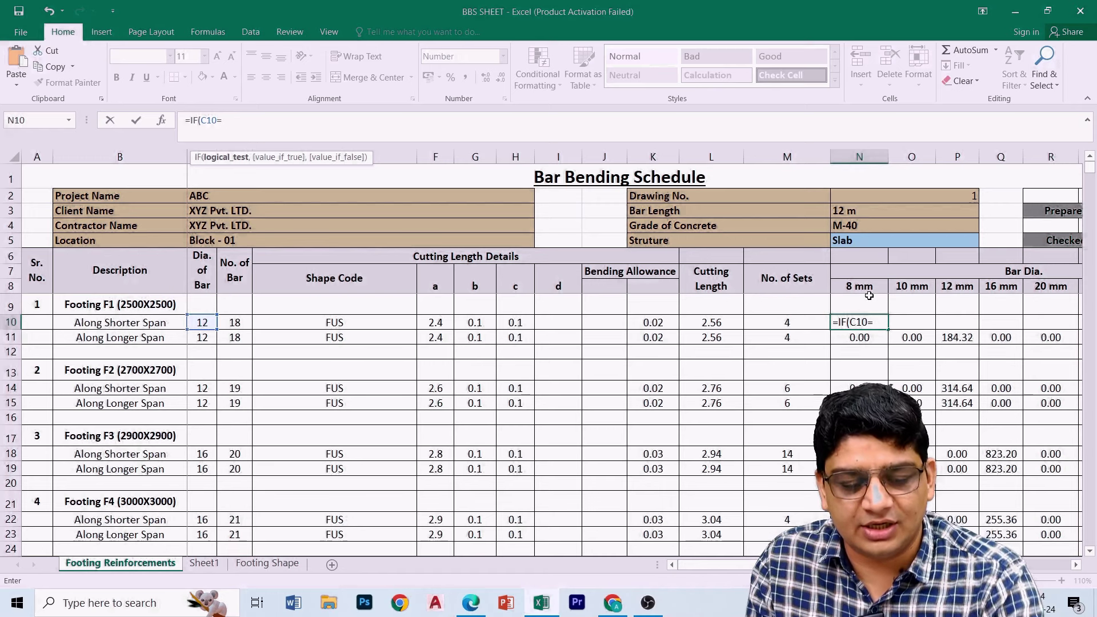
type("8,")
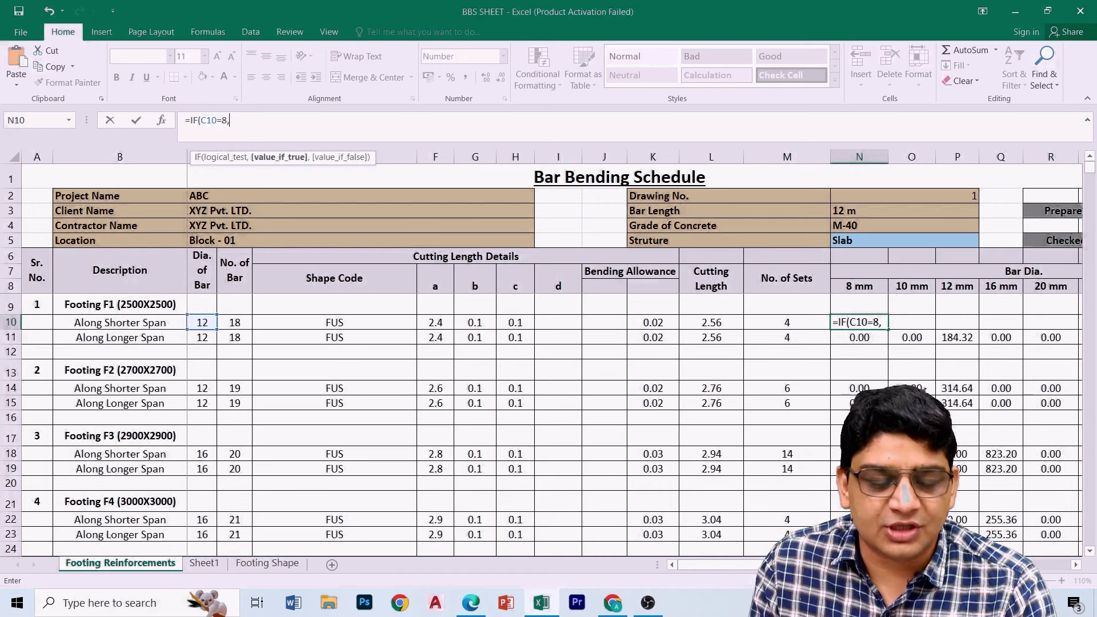
left_click(234, 323)
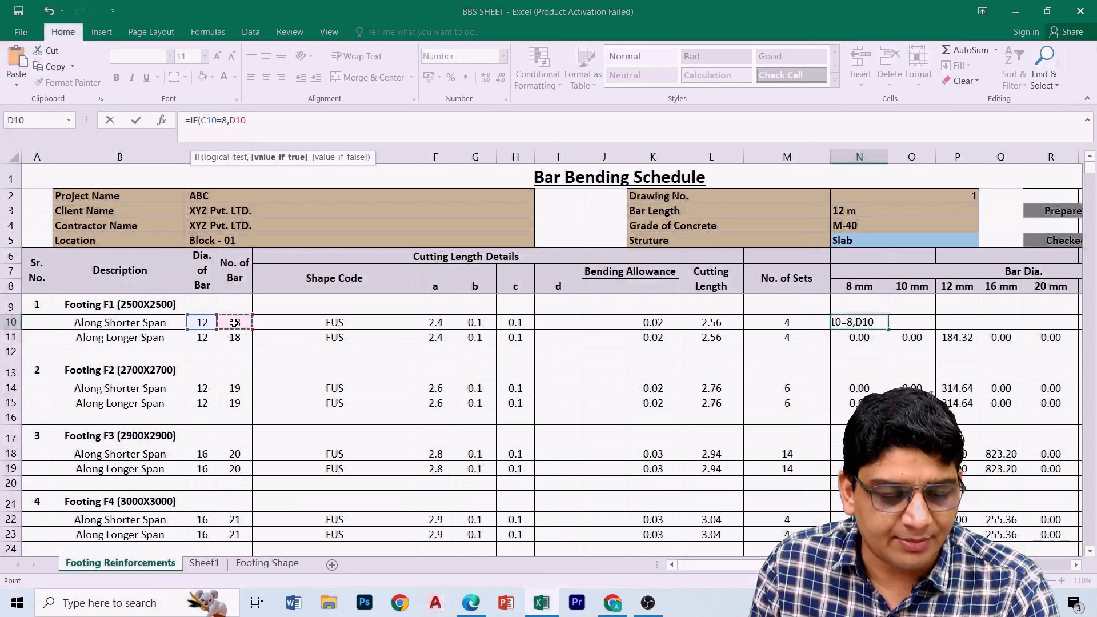
left_click(717, 323)
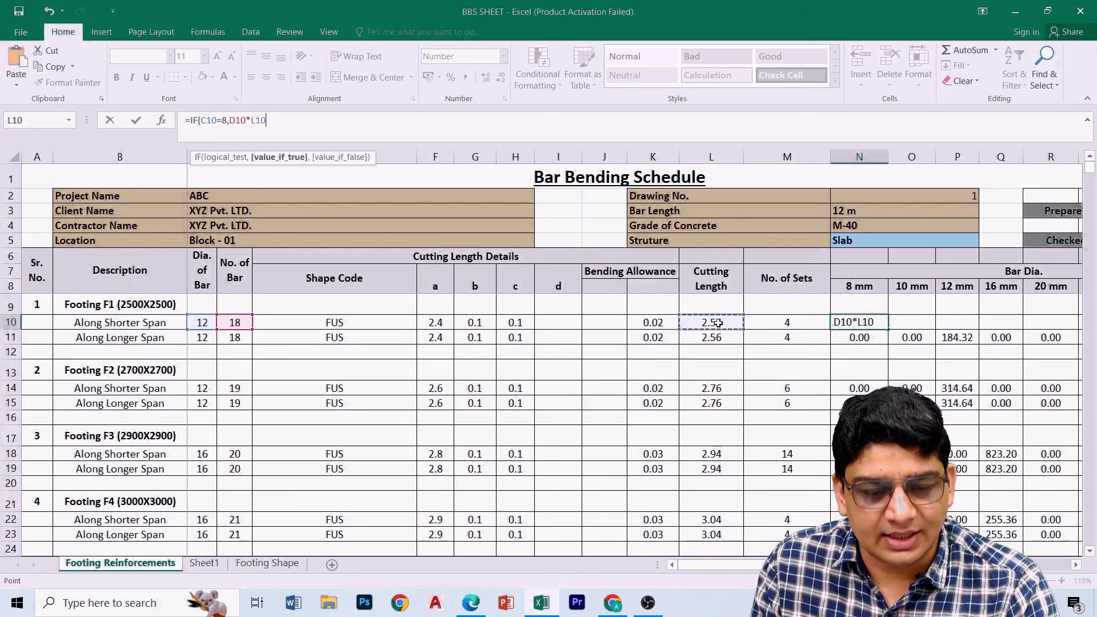
left_click(789, 321)
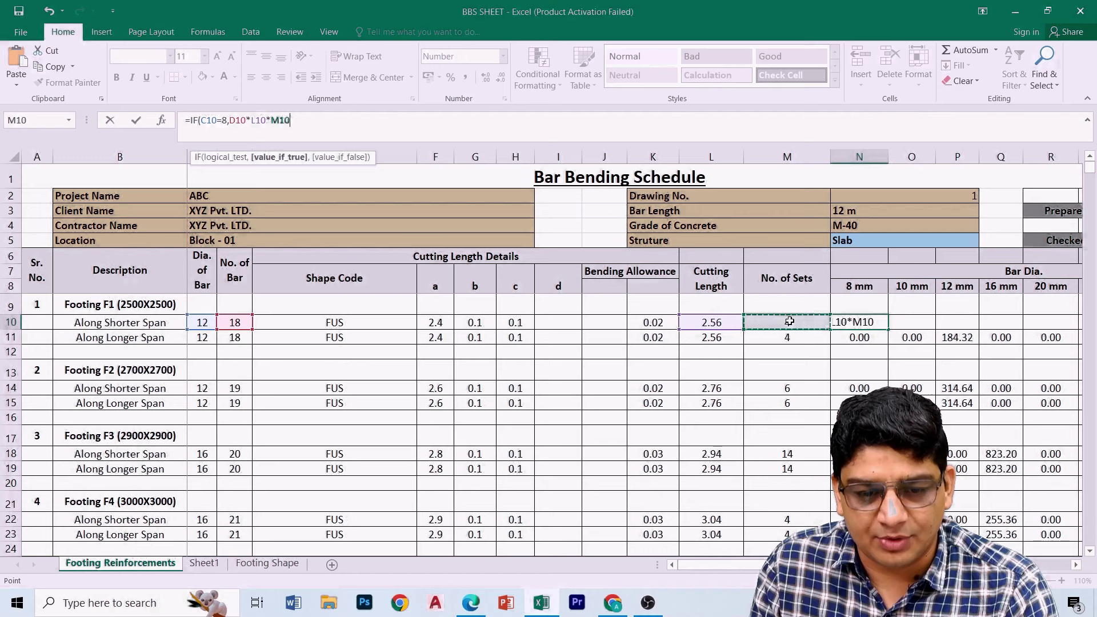
type(",0")
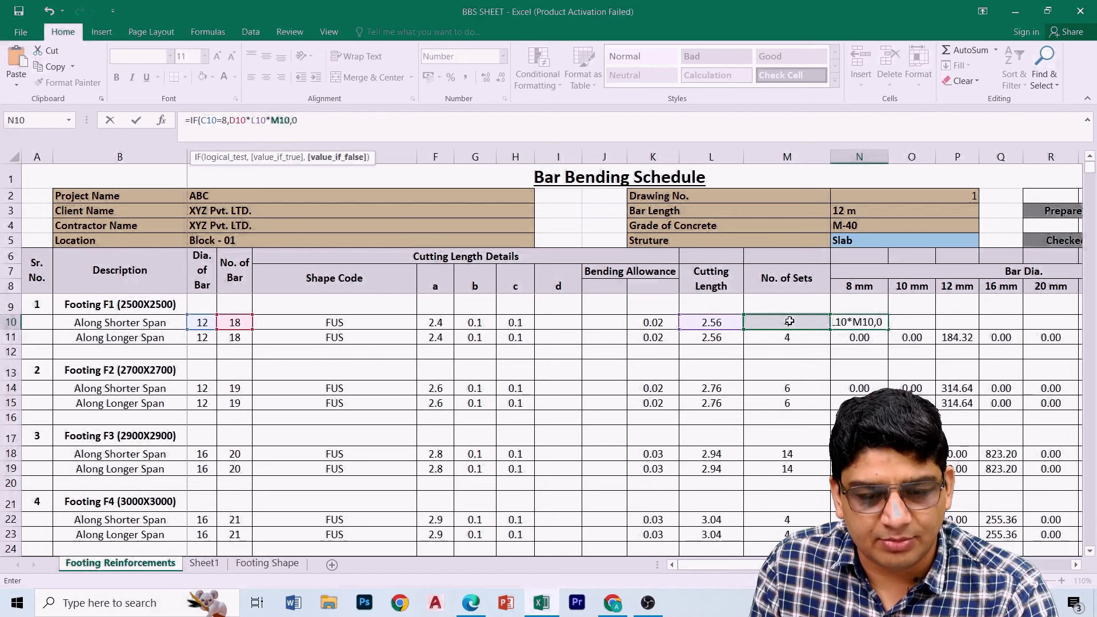
key("Return")
left_click(868, 323)
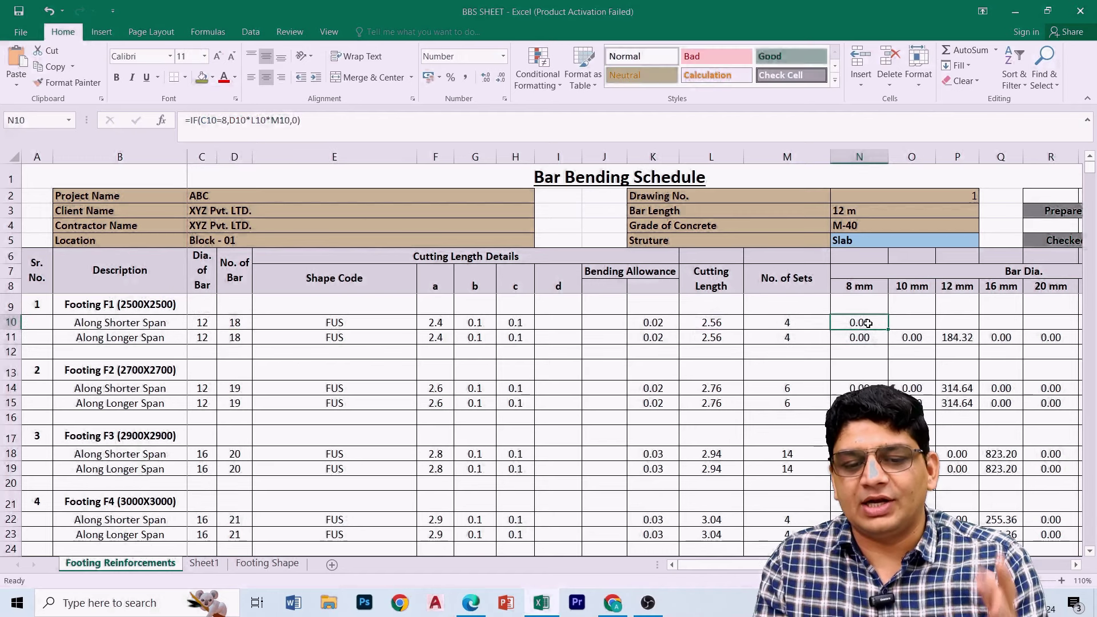